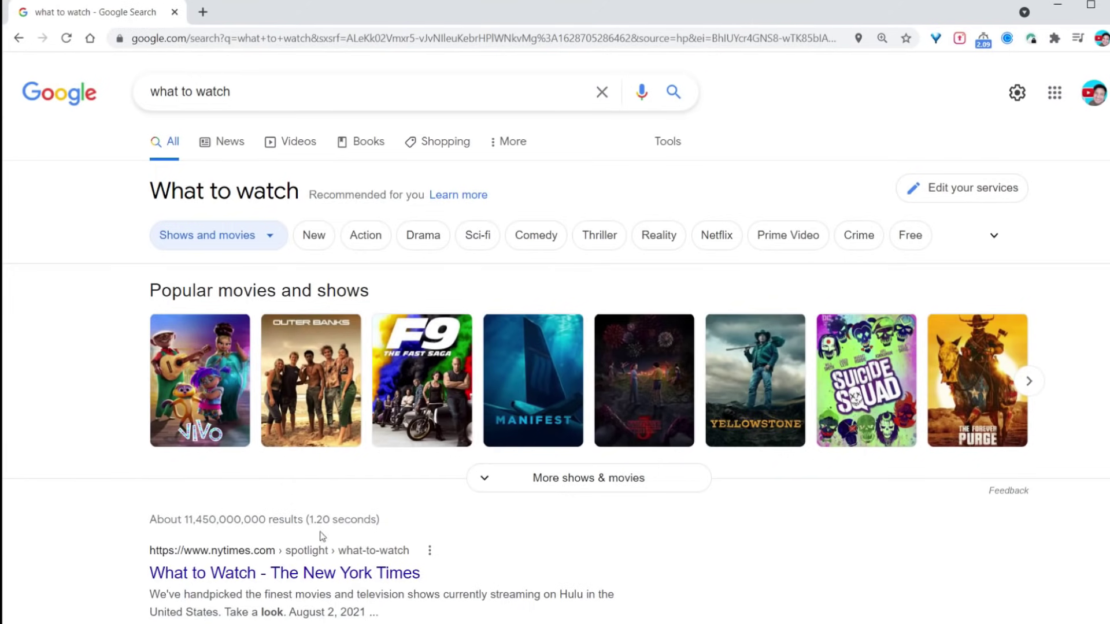
Step: Apply the New chip so What to watch lists only new movies and shows
mouse_move(388, 315)
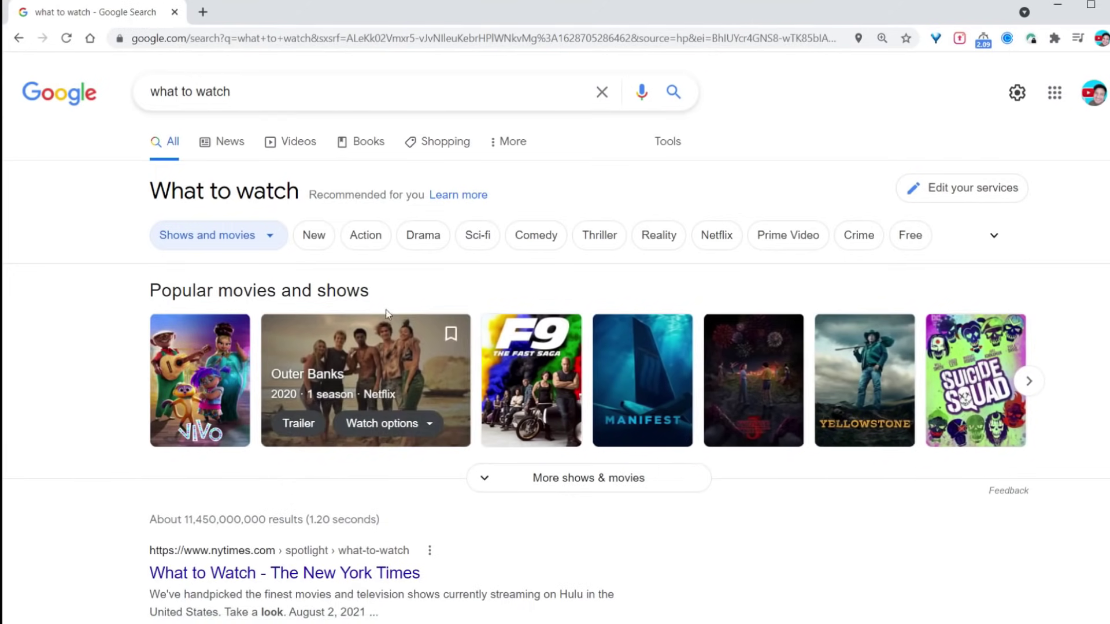
click(317, 238)
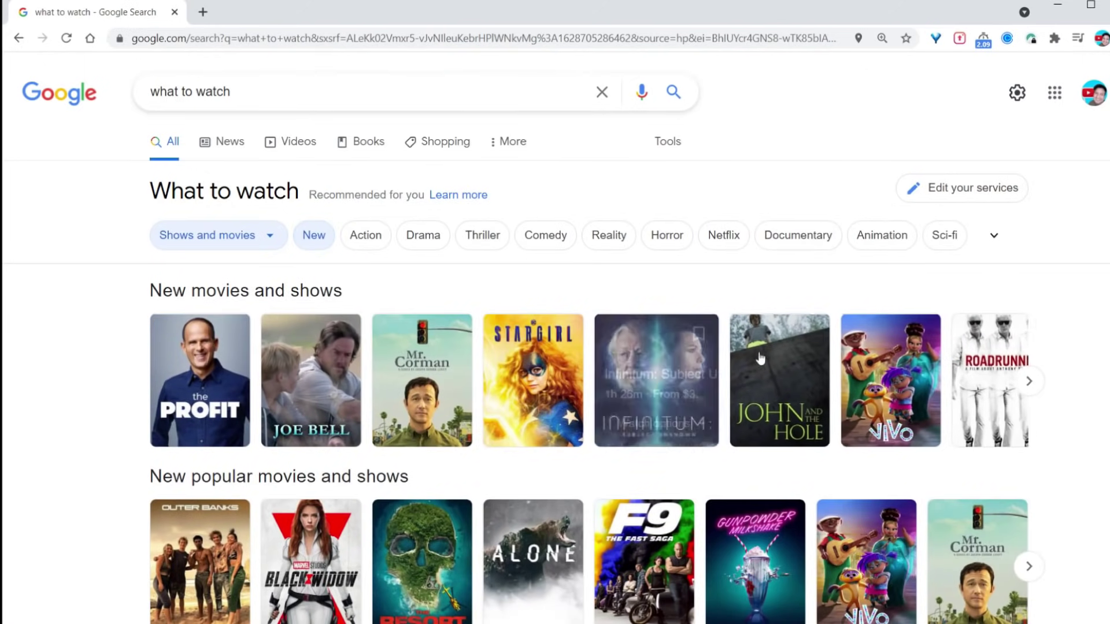
Step: Add Hulu, Amazon Prime Video and Disney+ as streaming services next to Netflix
click(965, 194)
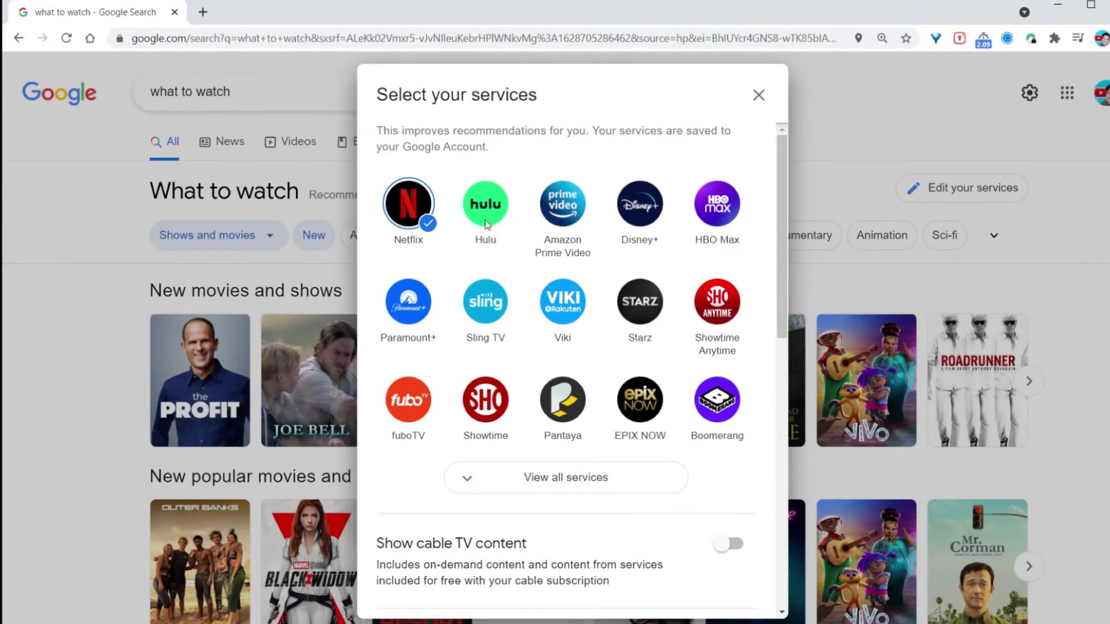
click(474, 212)
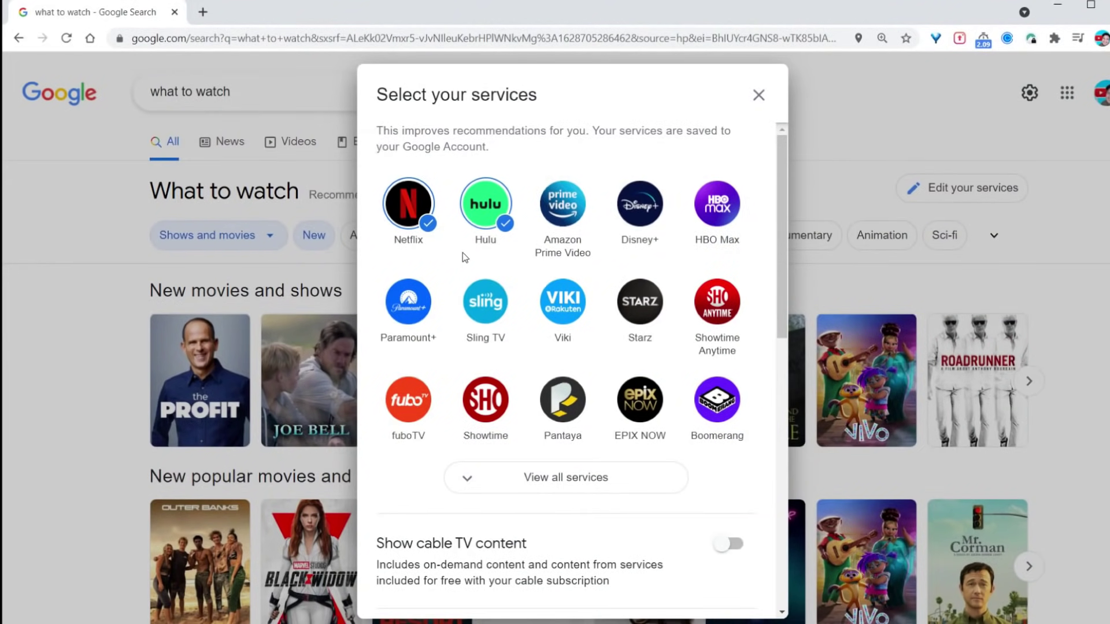
click(544, 226)
click(634, 195)
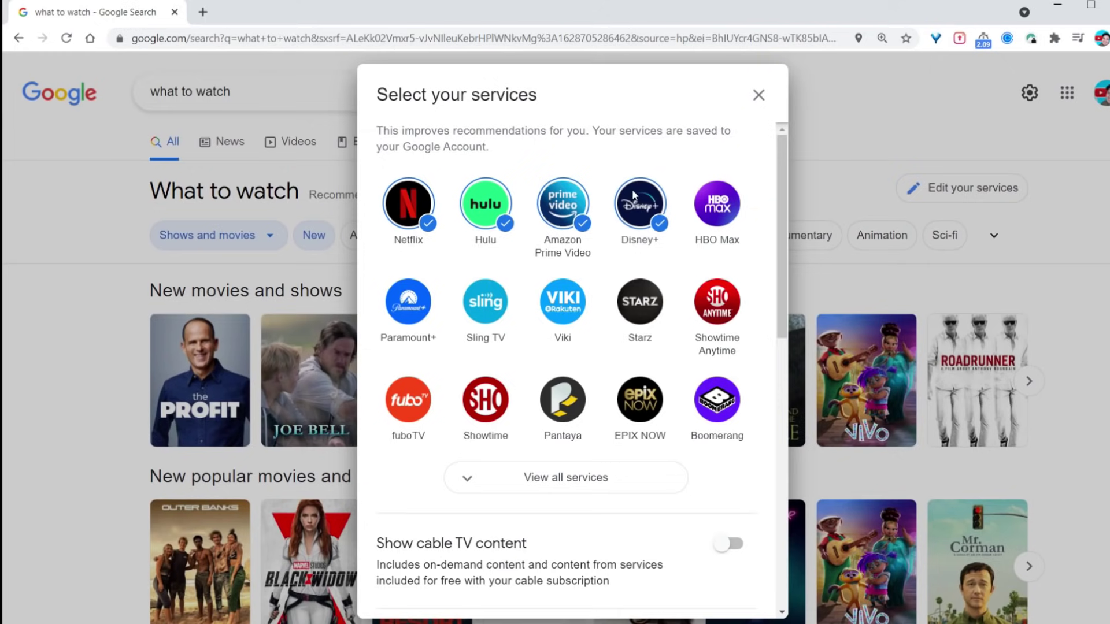
scroll(622, 295, down, 1)
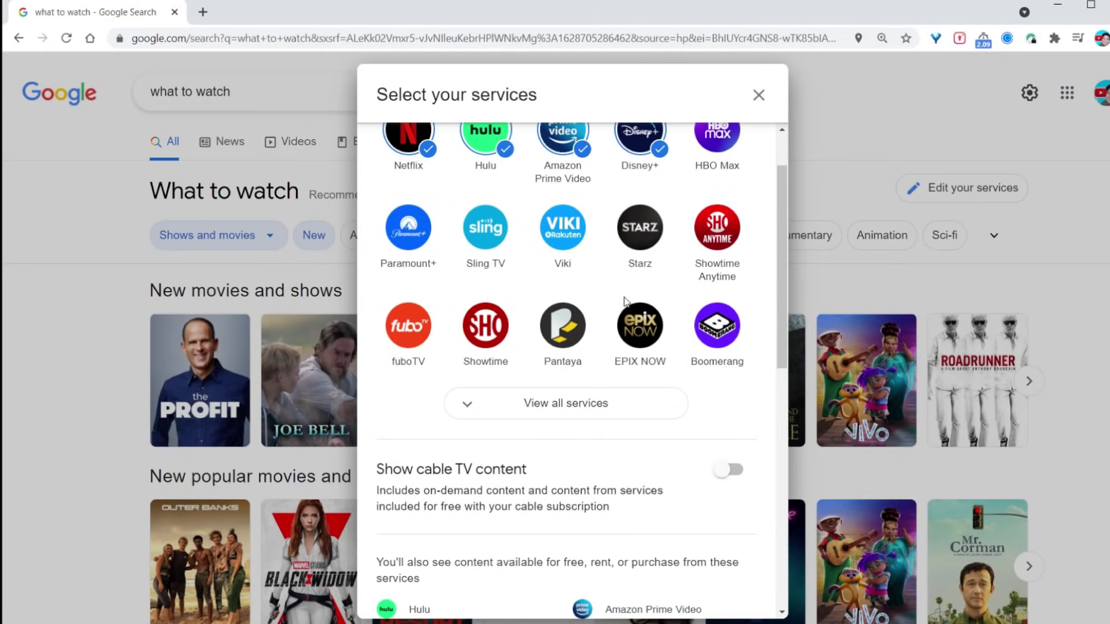
key(Escape)
Step: Open The Profit from the New carousel and scroll to its Watch show panel
mouse_move(381, 365)
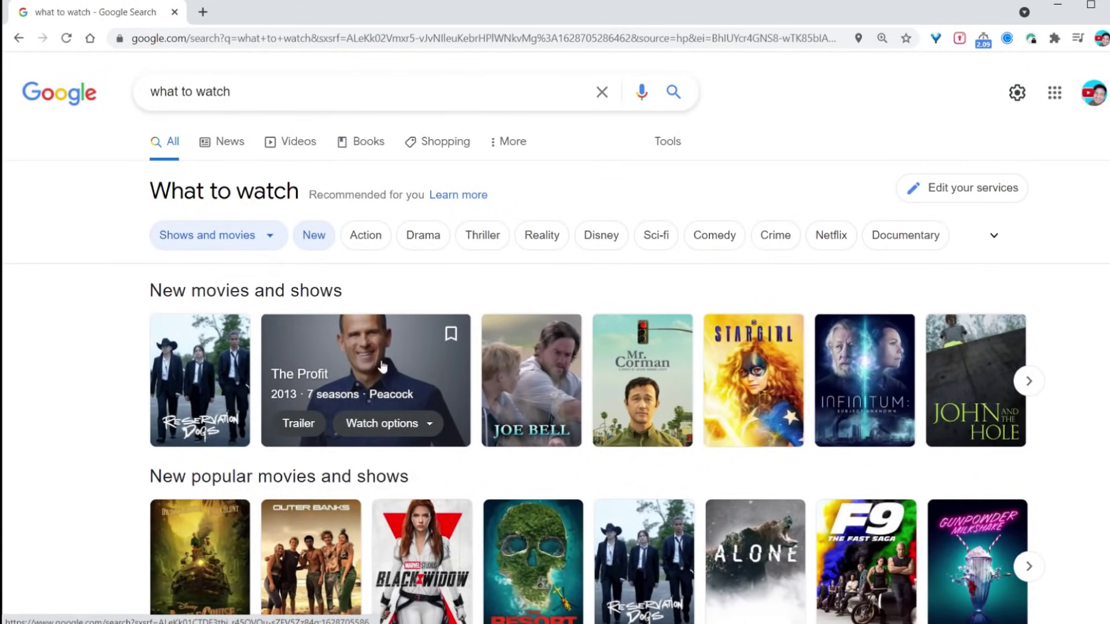
click(382, 366)
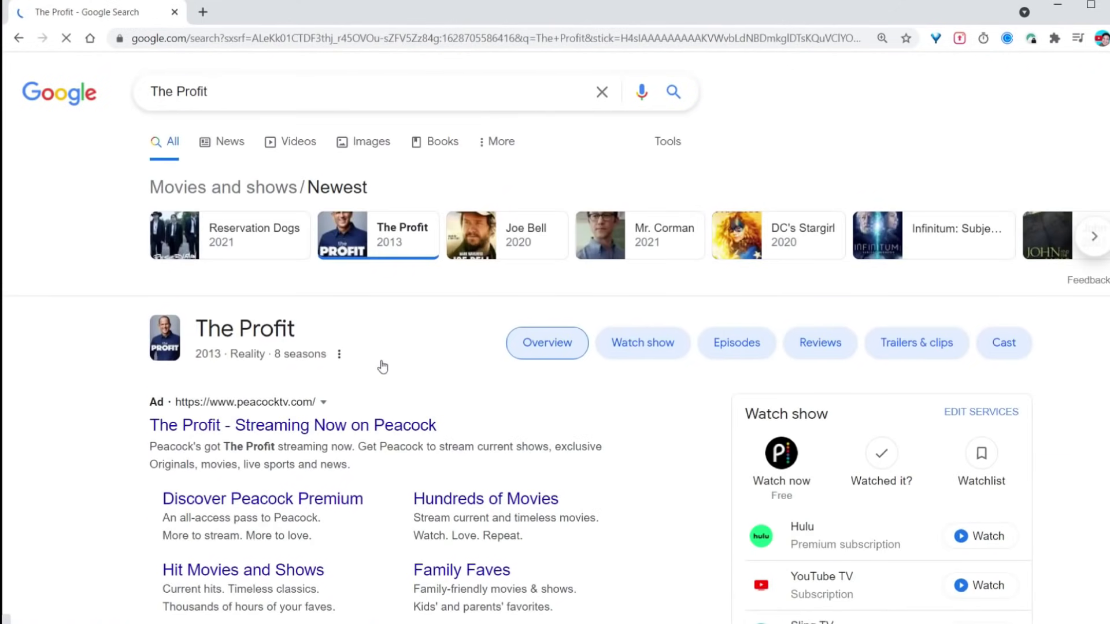
scroll(1019, 438, down, 1)
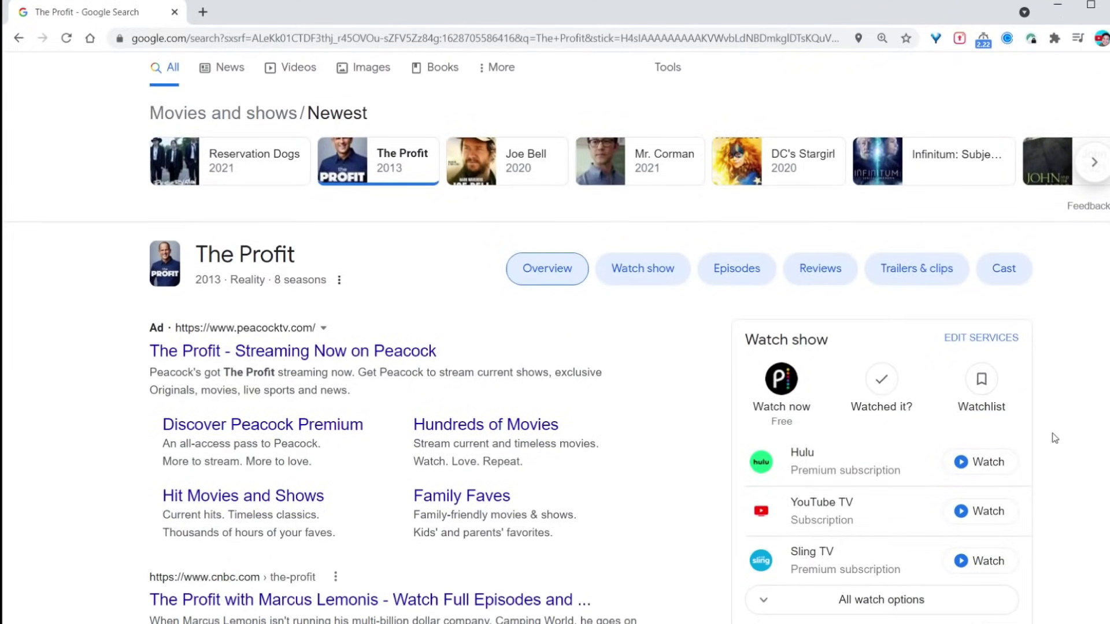
scroll(997, 441, down, 2)
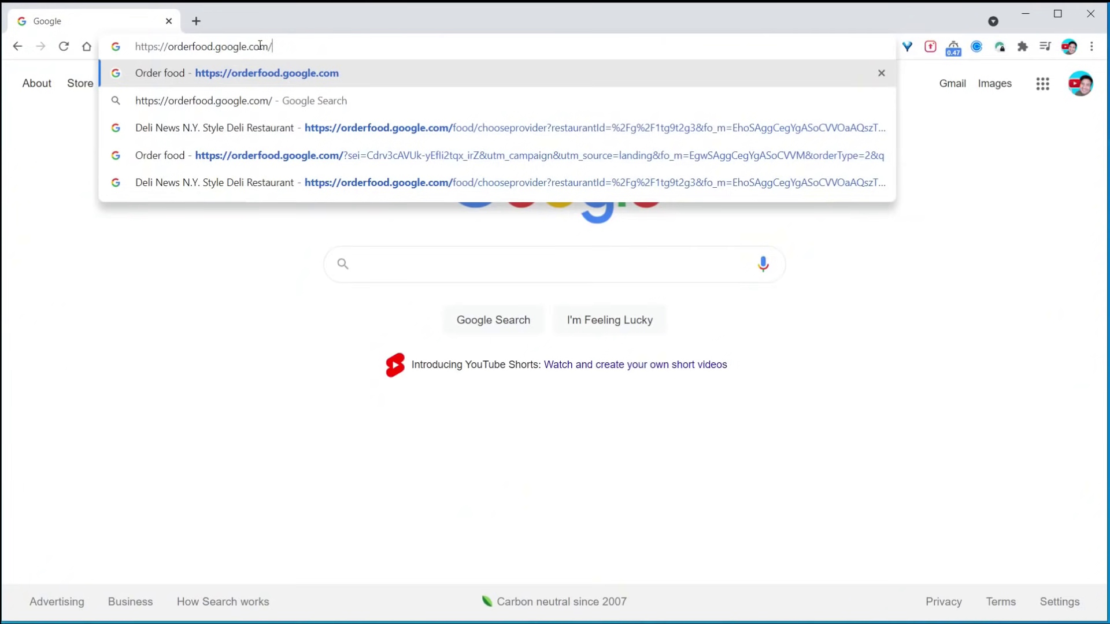
Step: Load orderfood.google.com and filter delivery restaurants to Thai cuisine
key(Return)
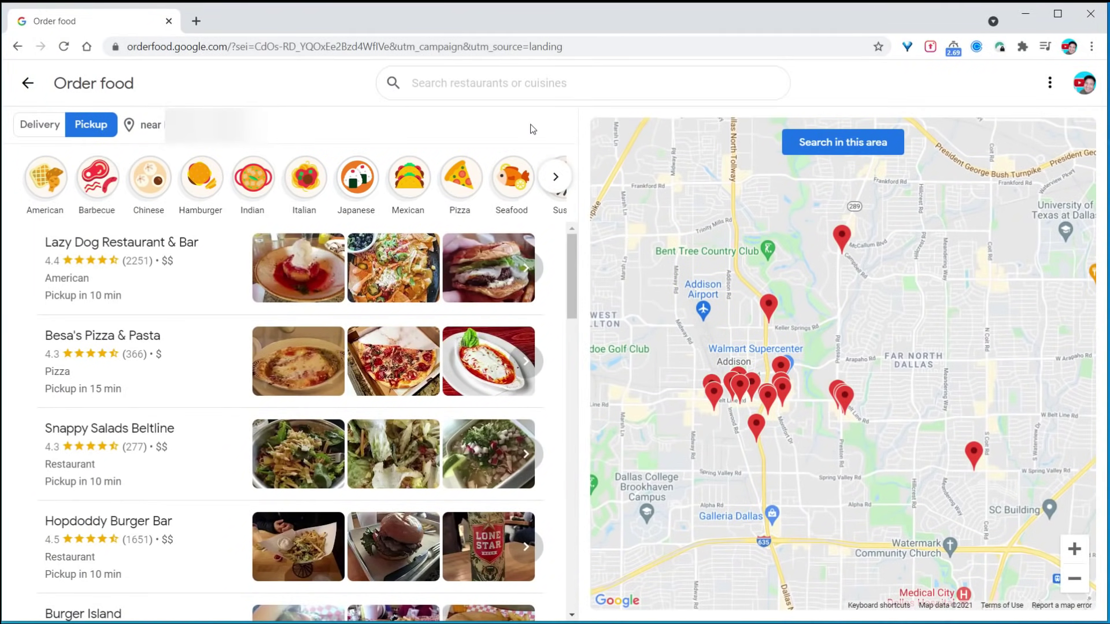
scroll(881, 356, down, 2)
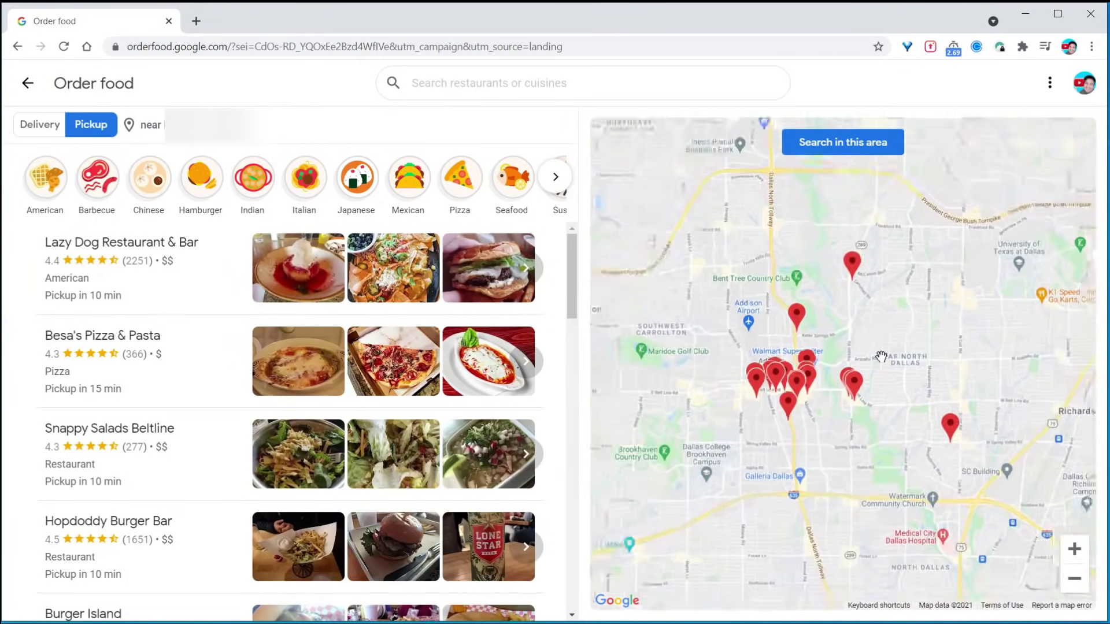
scroll(881, 356, up, 3)
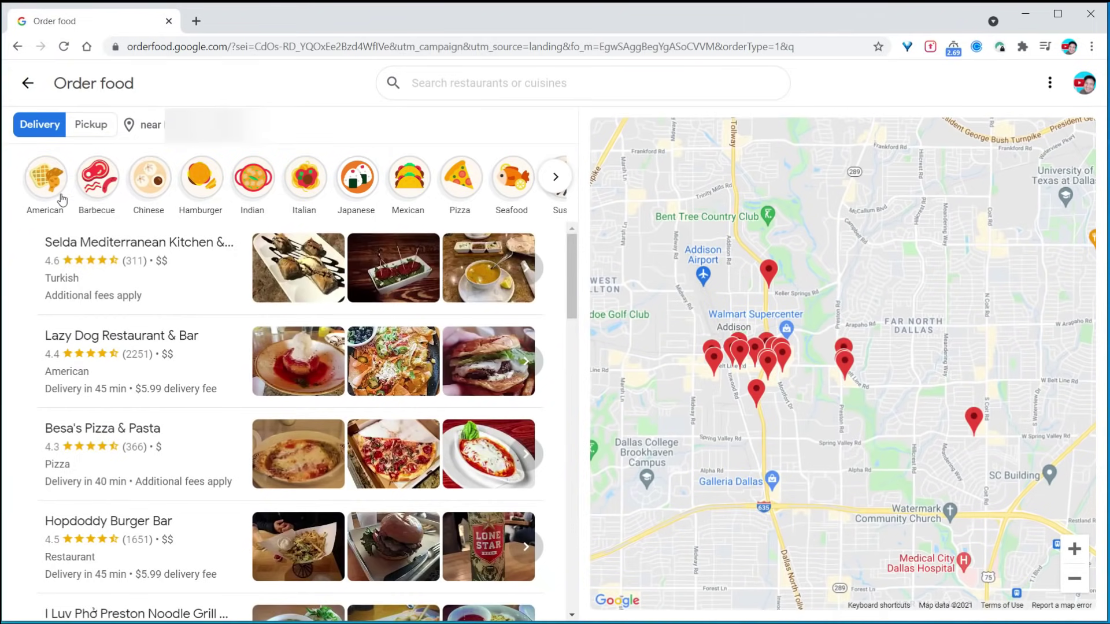
click(554, 177)
click(551, 184)
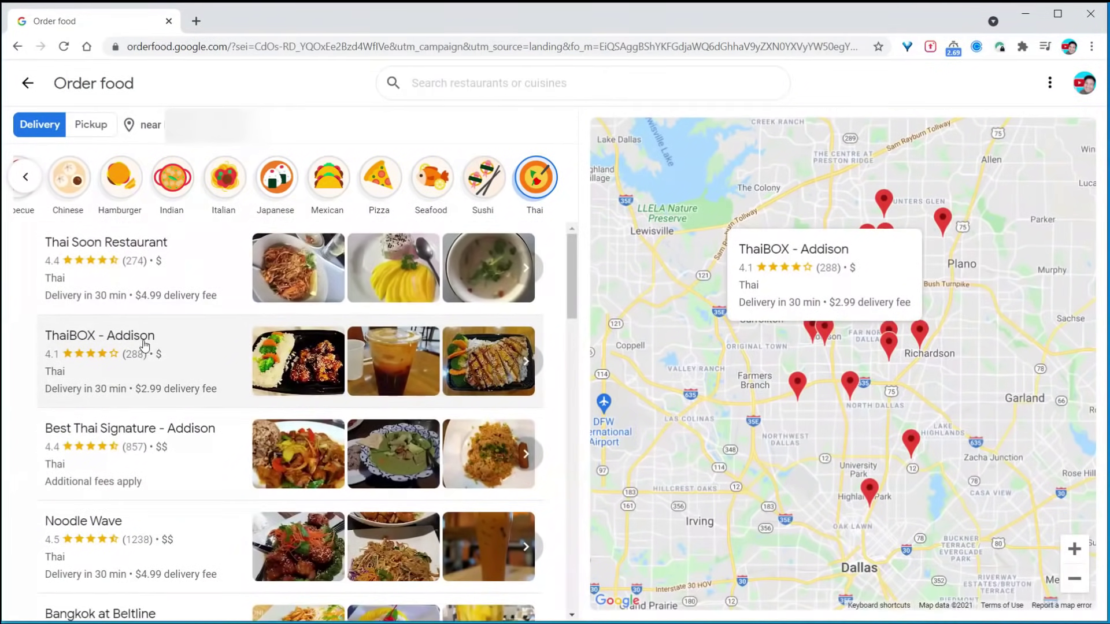
Step: Open Thai Soon Restaurant's menu
mouse_move(145, 430)
mouse_move(142, 524)
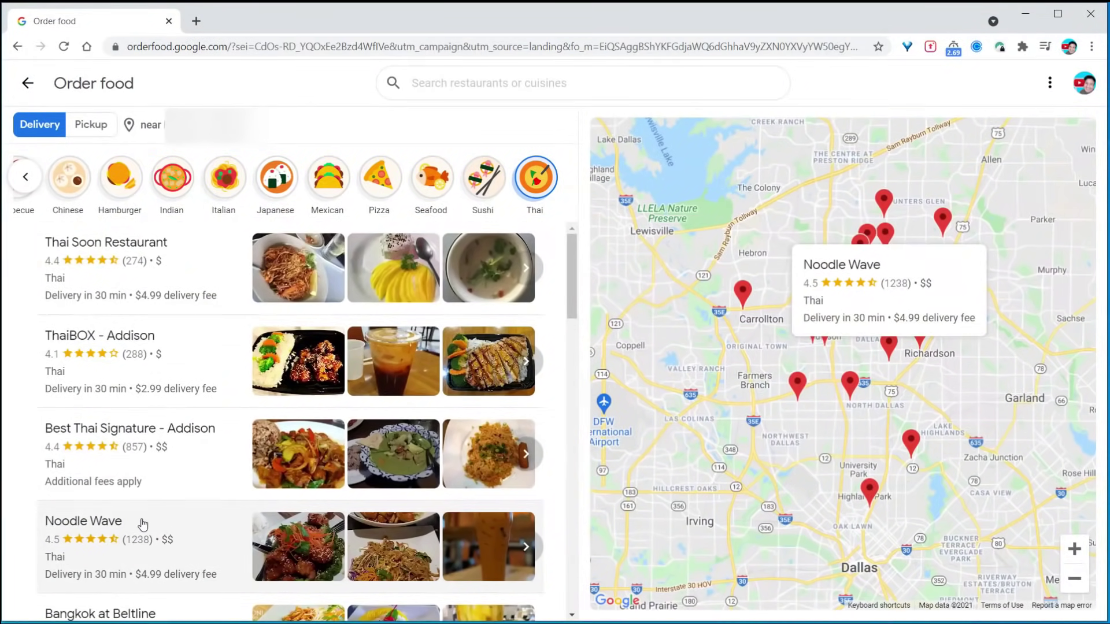
click(118, 271)
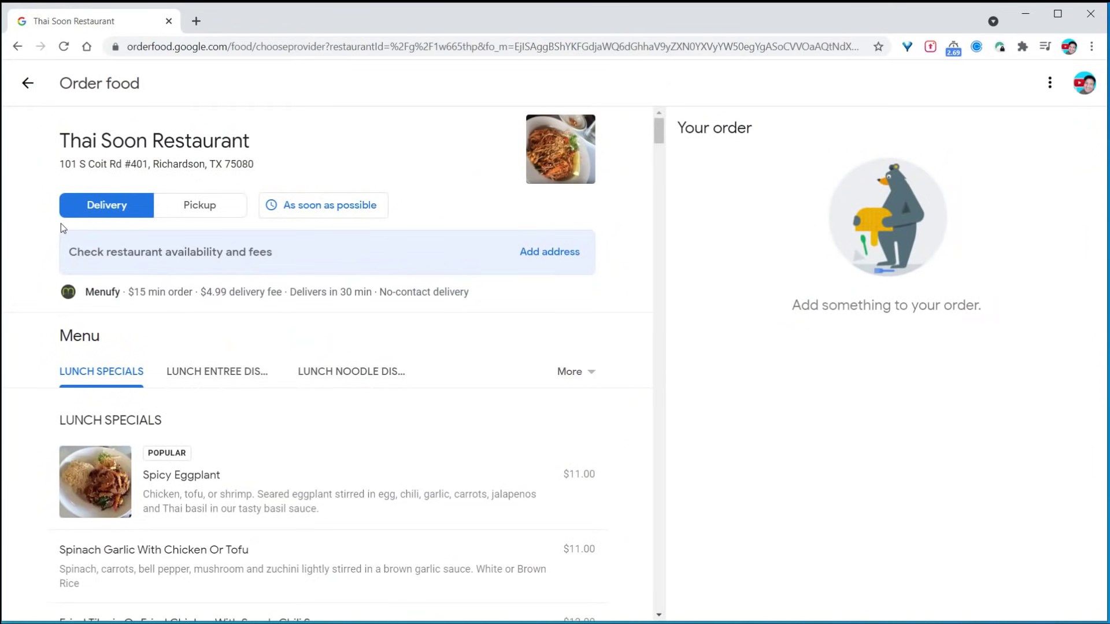
Step: Schedule the delivery for later, today at 6:00 PM
click(327, 203)
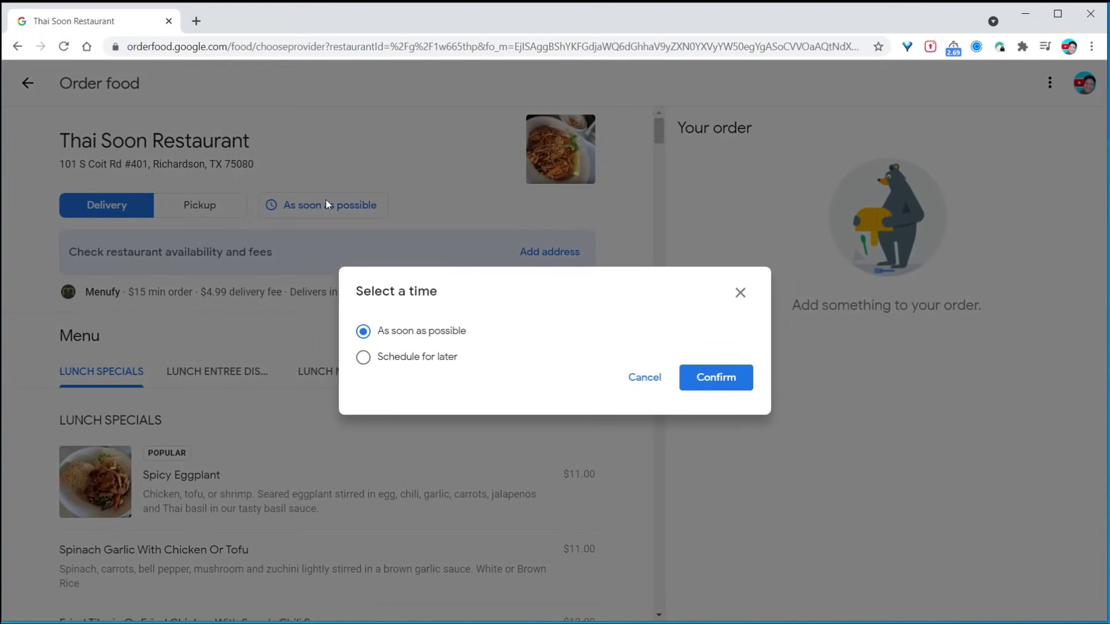
click(362, 357)
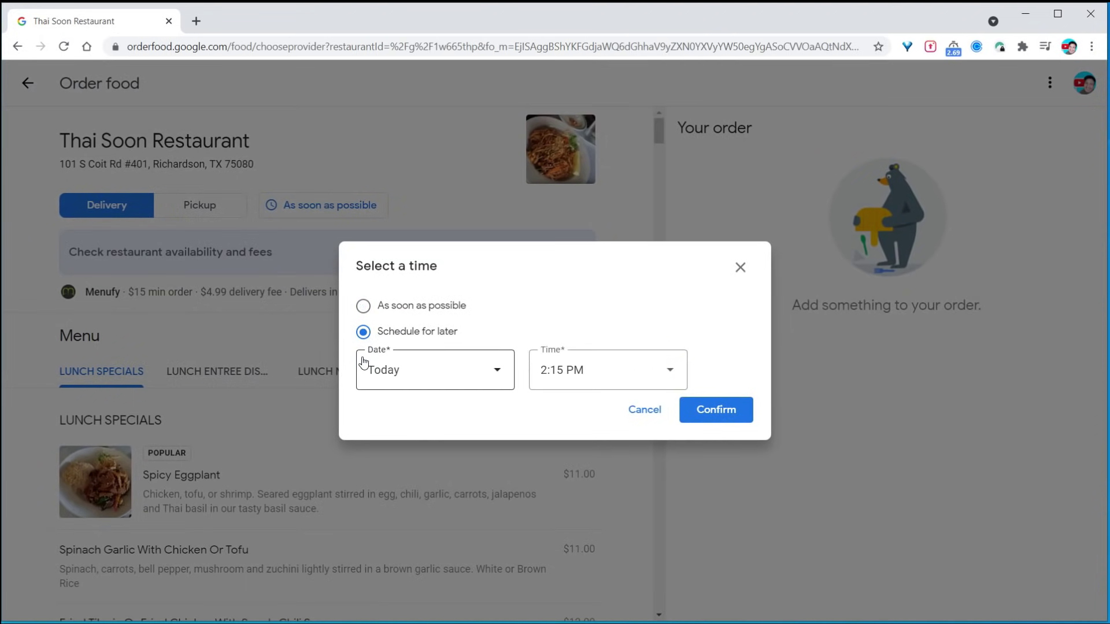
click(556, 375)
scroll(598, 295, down, 1)
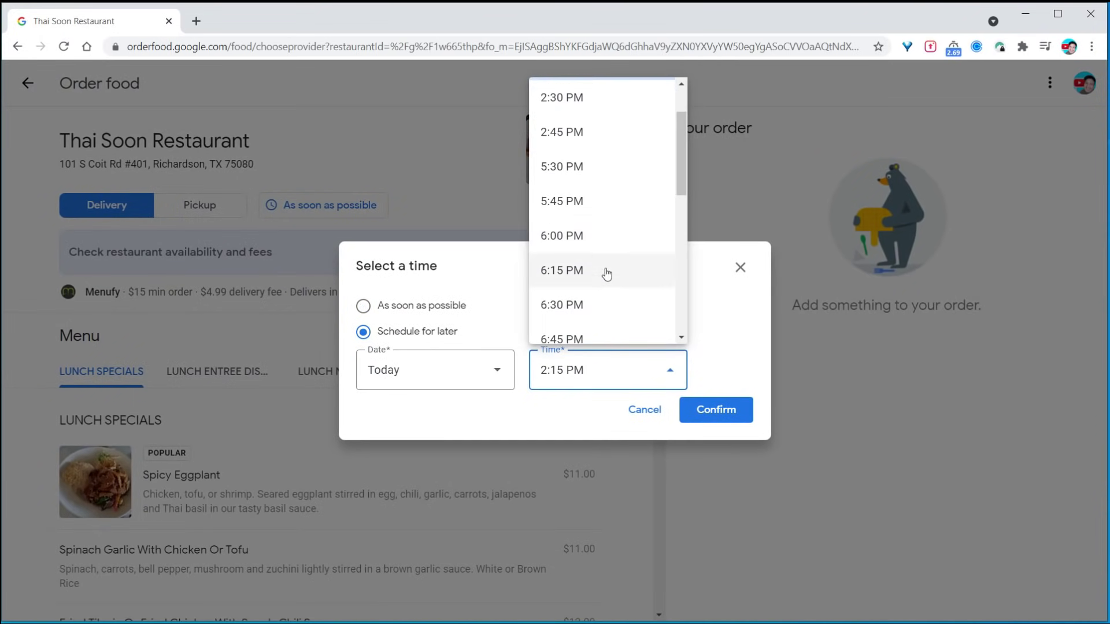
click(577, 243)
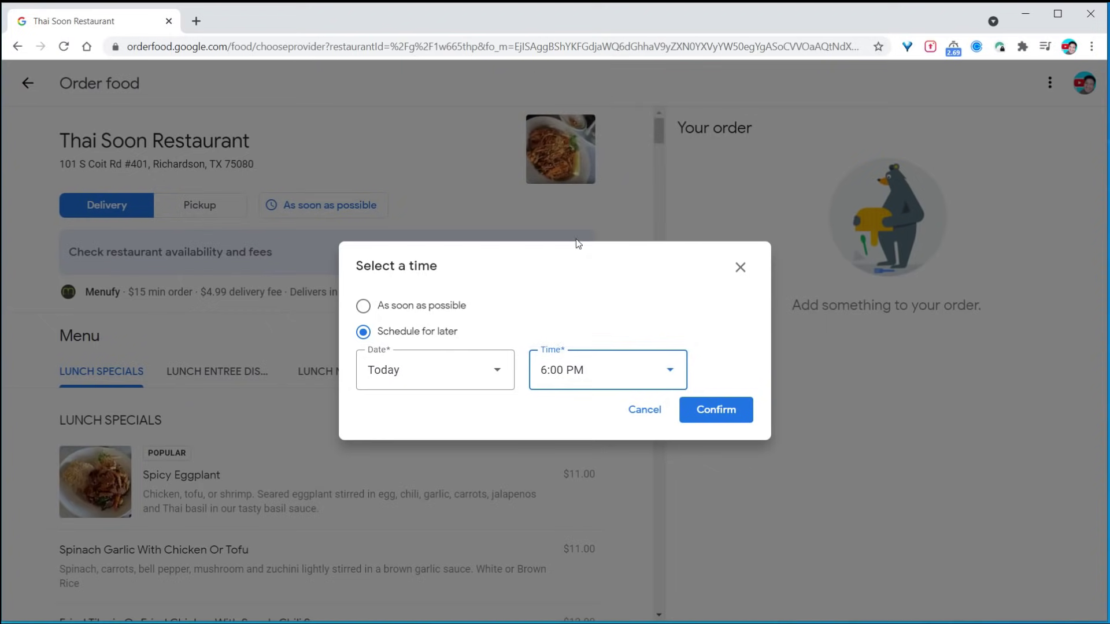
click(717, 410)
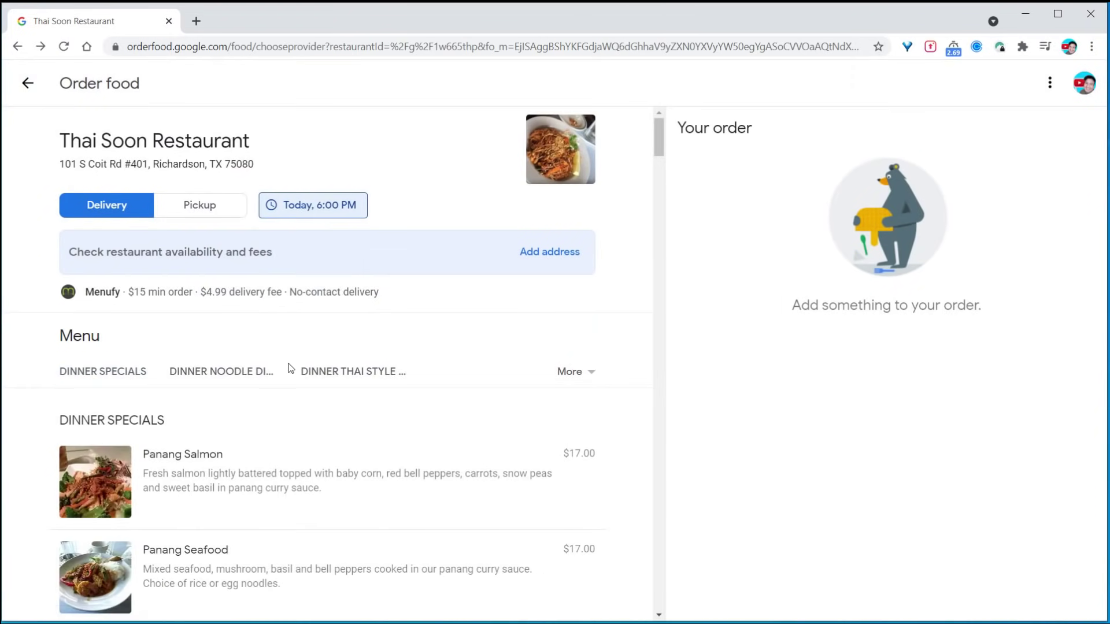
scroll(260, 382, down, 5)
Step: Add Spinach With Garlic Sauce to the order with the note 'no chicken'
click(215, 420)
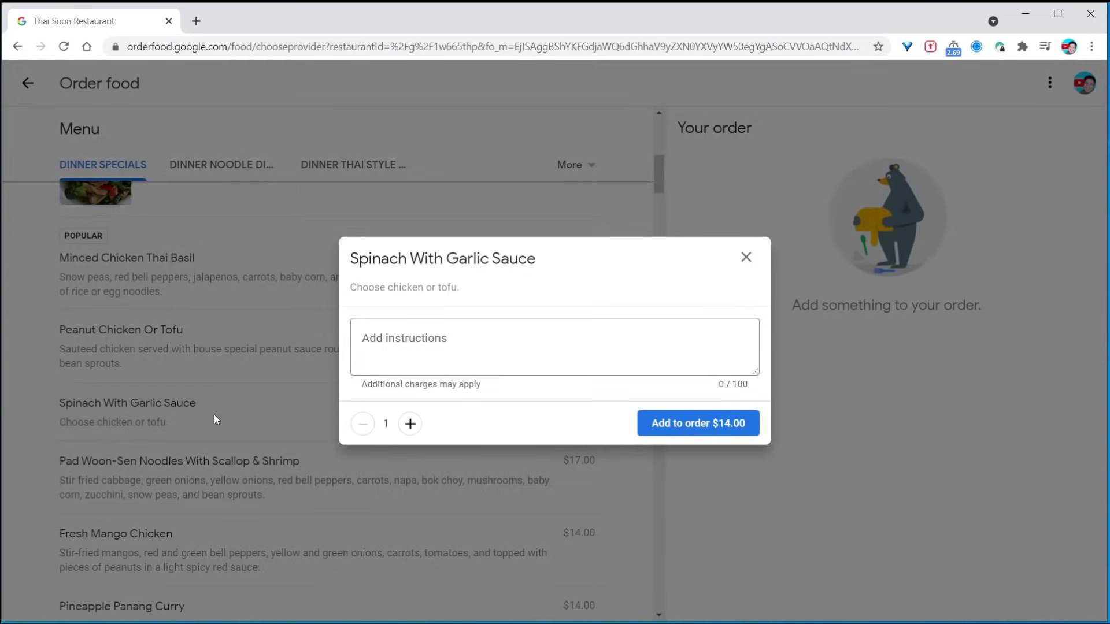
click(392, 339)
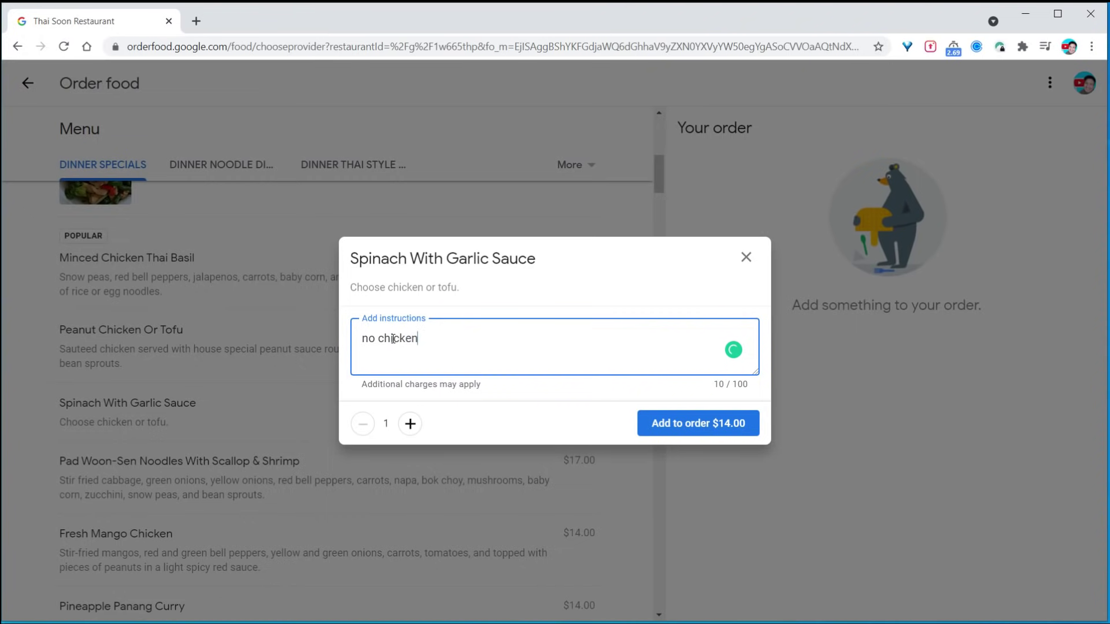
click(679, 432)
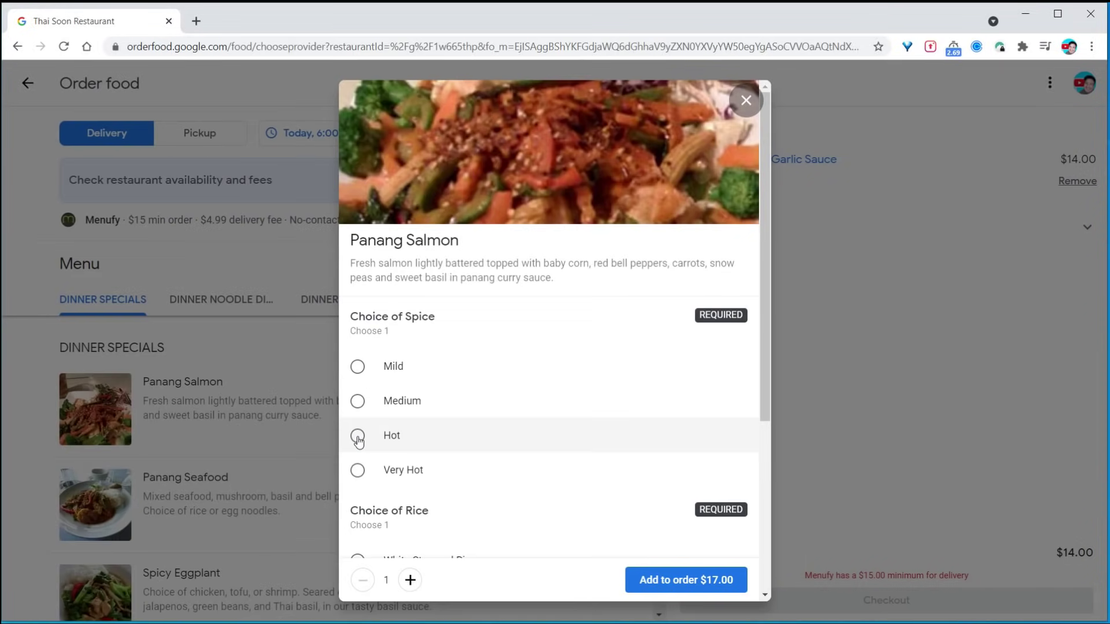
Step: Add hot Panang Salmon with brown rice to the order and proceed to checkout
click(358, 439)
scroll(511, 452, down, 3)
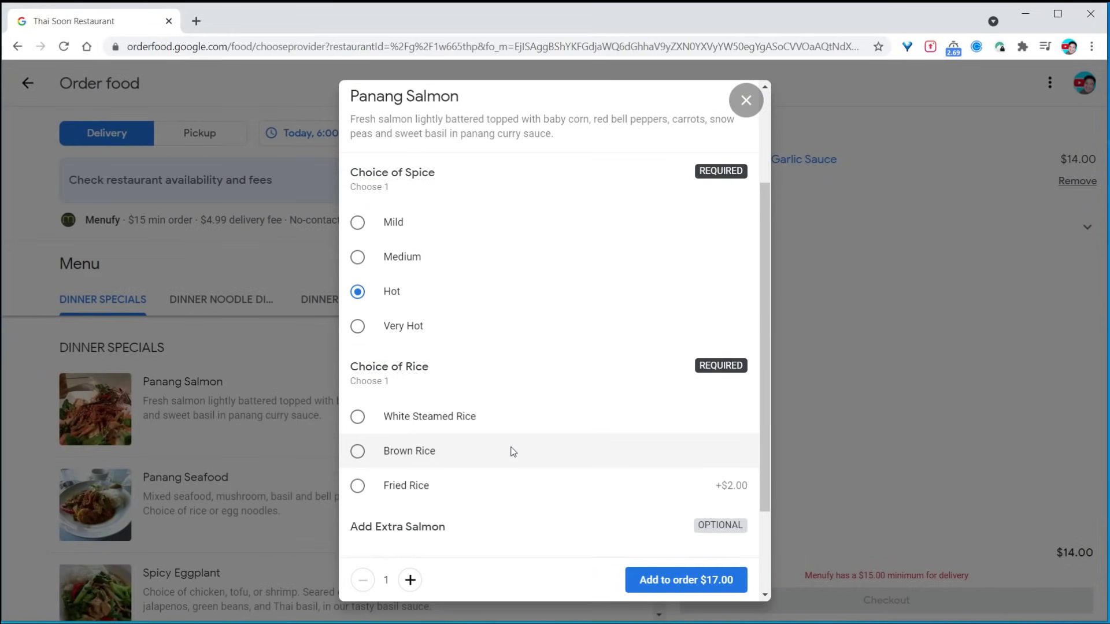
scroll(512, 452, down, 1)
click(446, 387)
scroll(493, 426, down, 1)
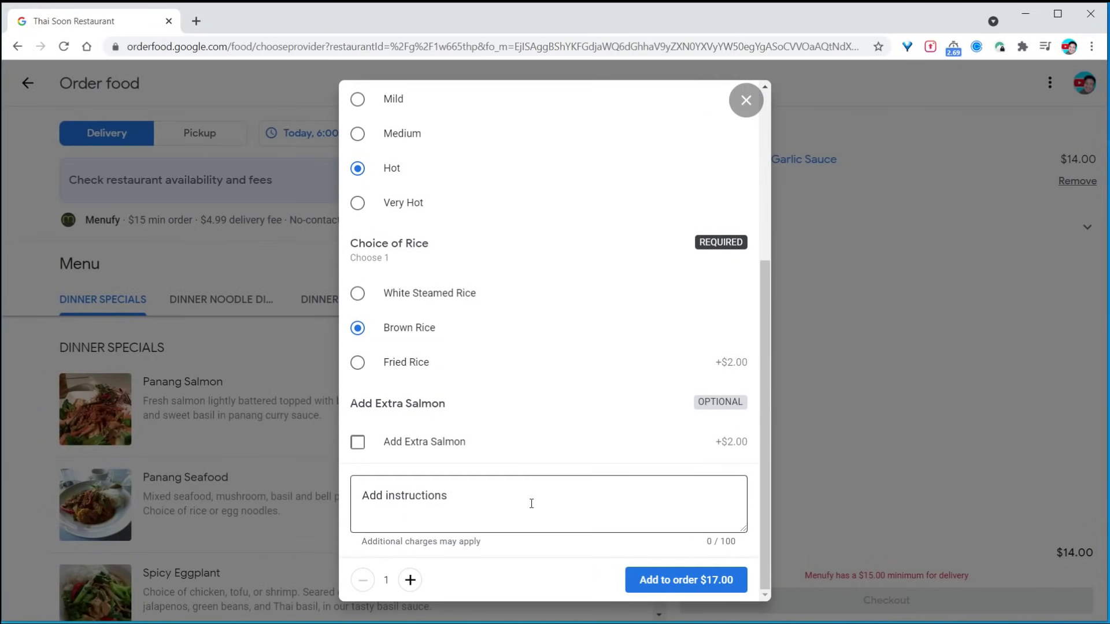
click(665, 579)
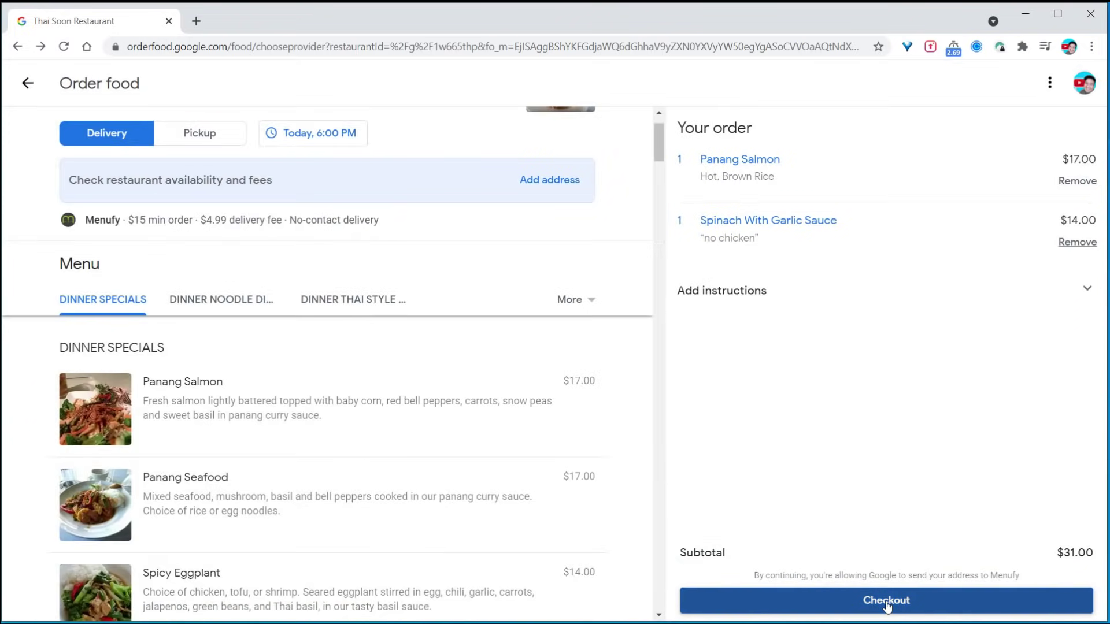
click(888, 603)
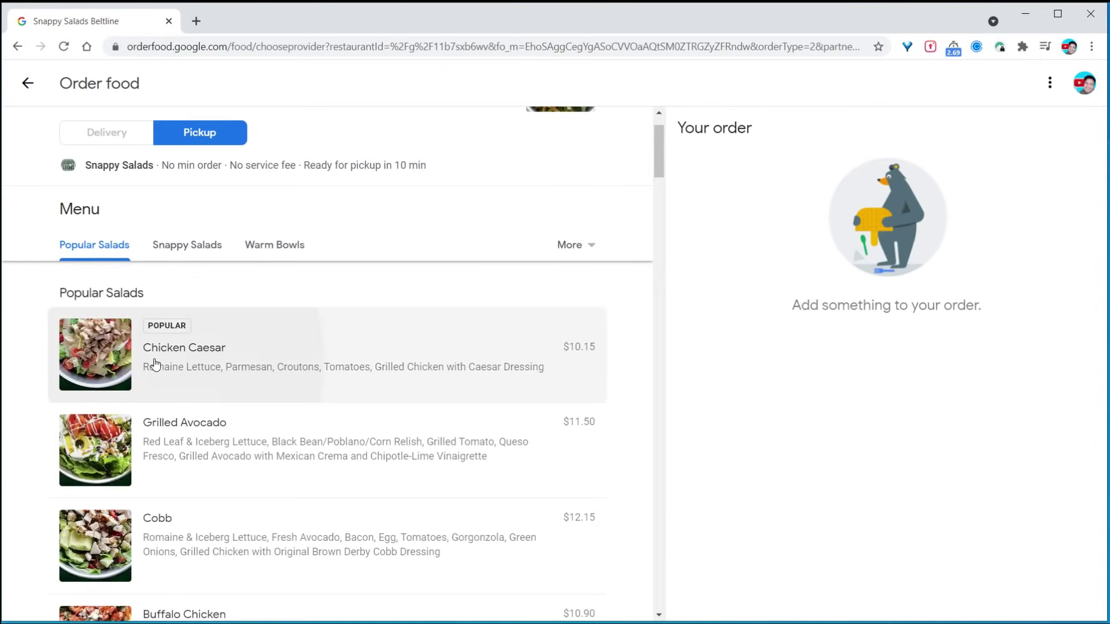
Step: View the Chicken Caesar salad, then expand the Restaurant tip choices (None/10%/15%/20%)
click(155, 363)
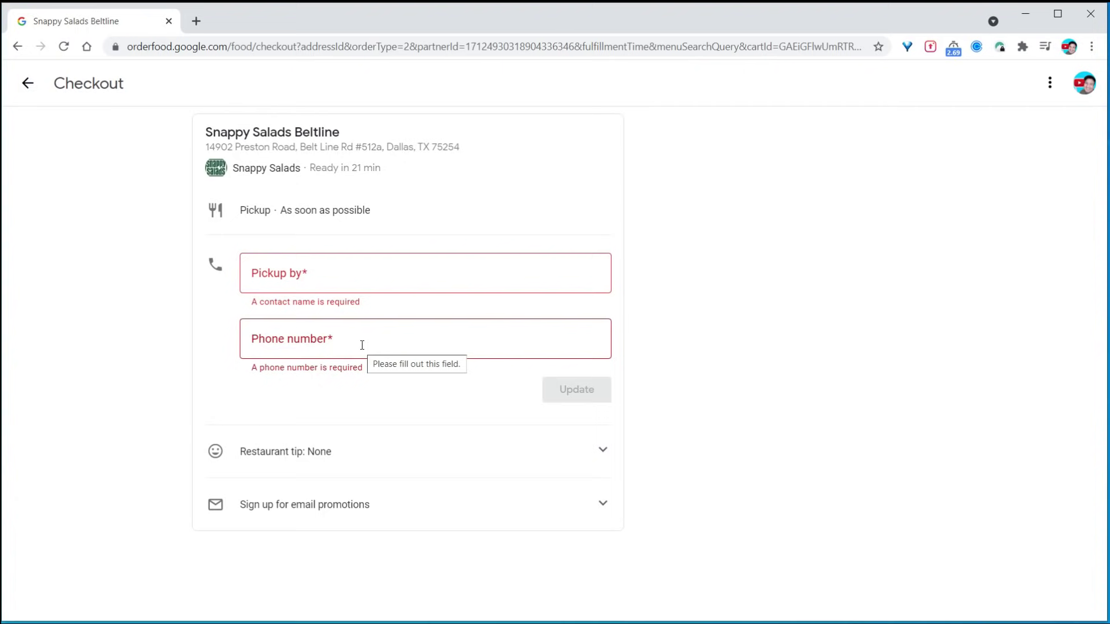
click(547, 463)
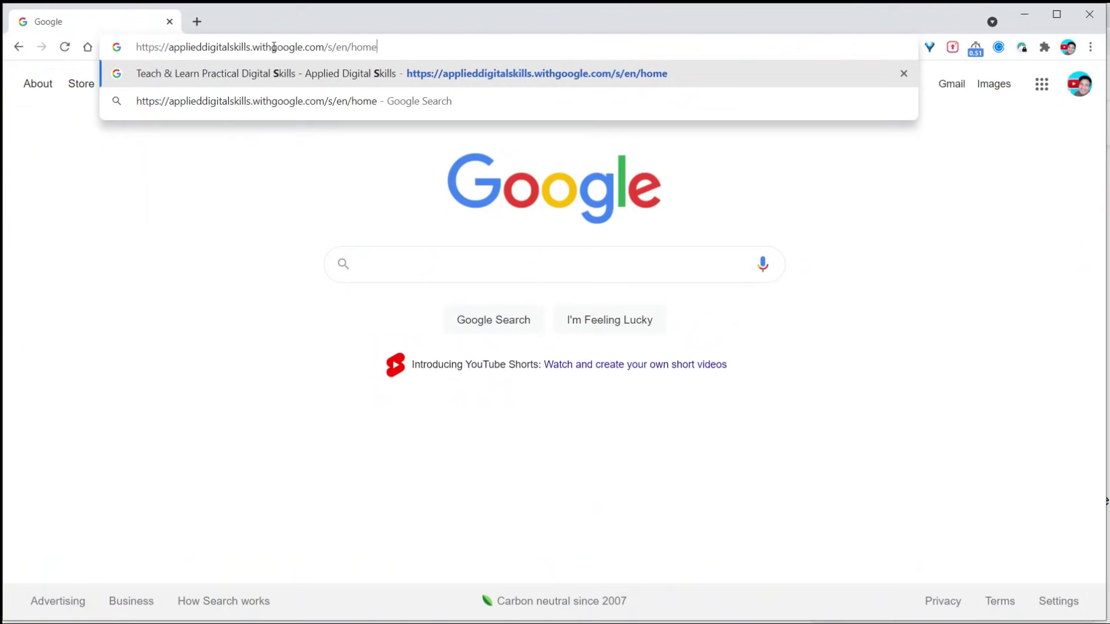
Step: Enter Applied Digital Skills as a Learner and open the part-time job lesson's videos
key(Return)
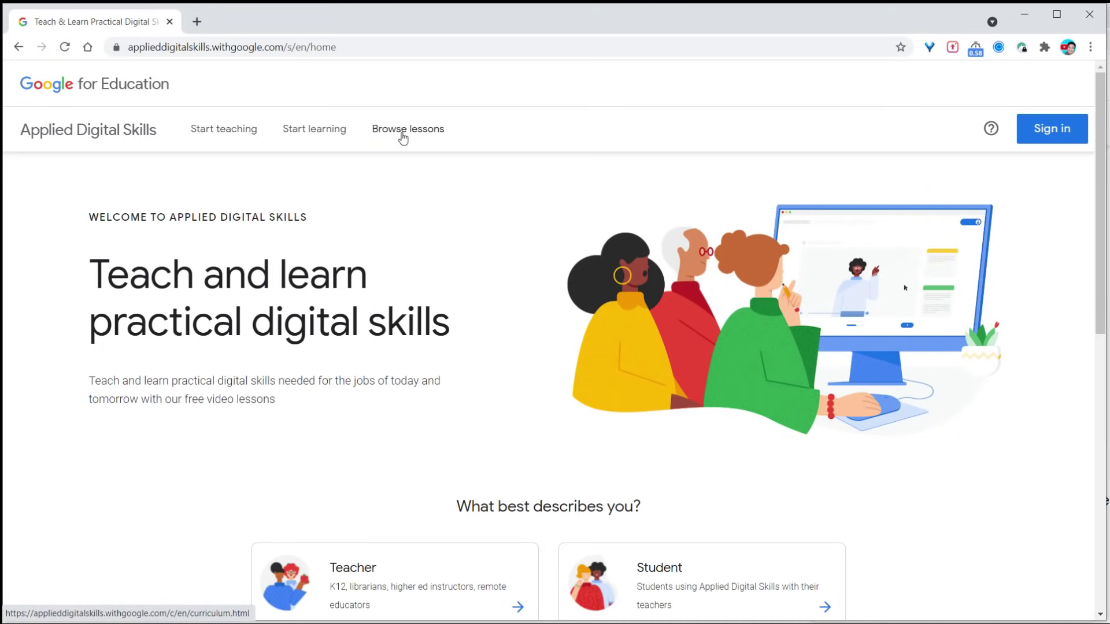
scroll(556, 296, down, 3)
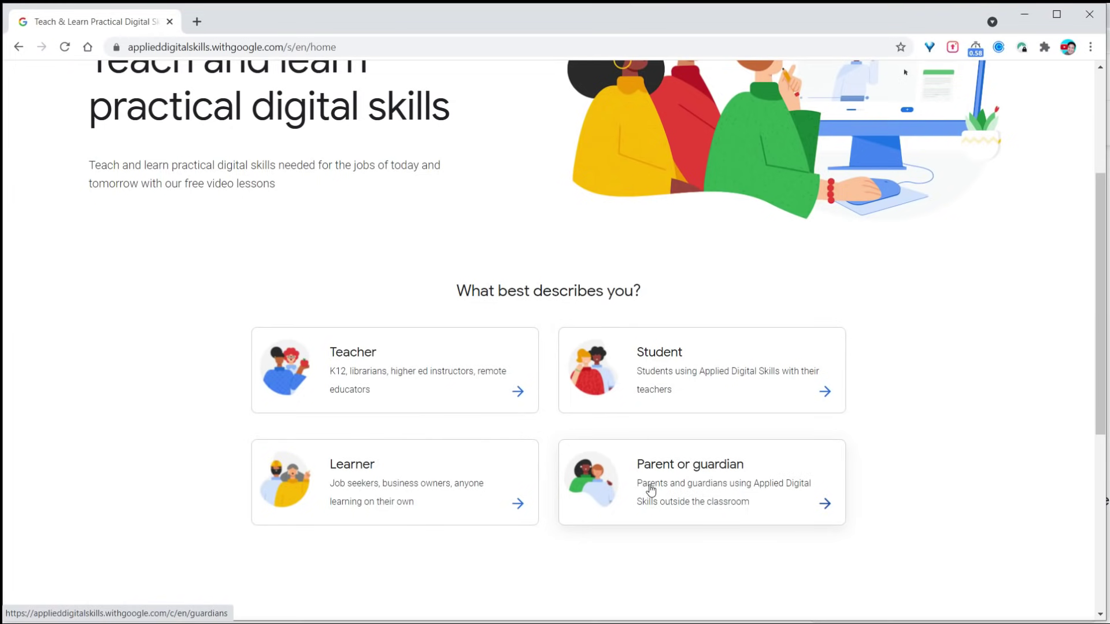
click(441, 488)
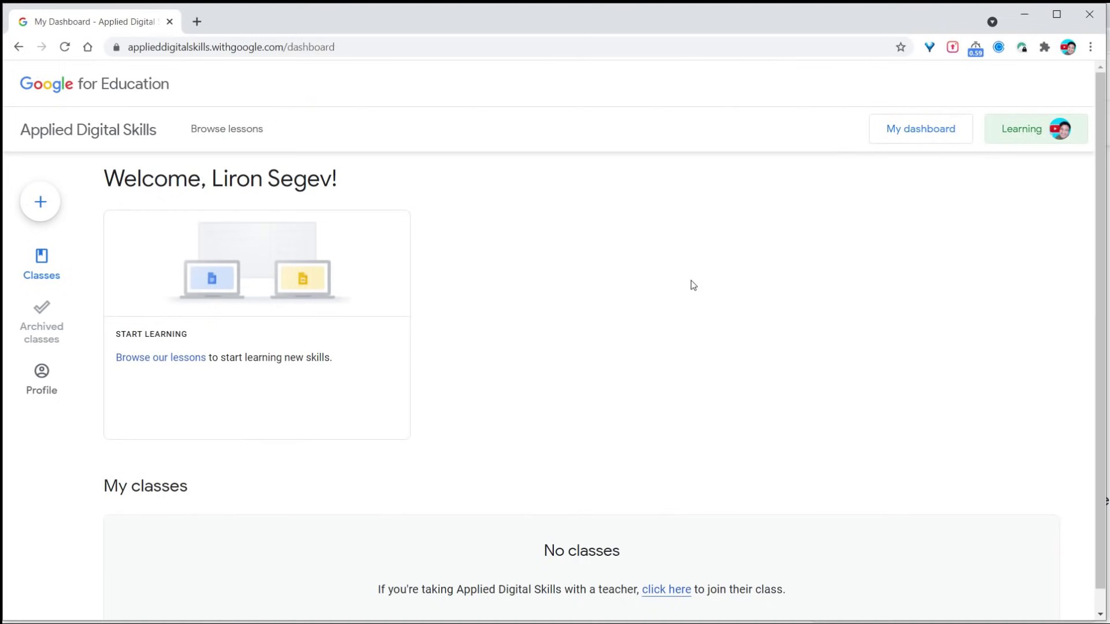
click(165, 356)
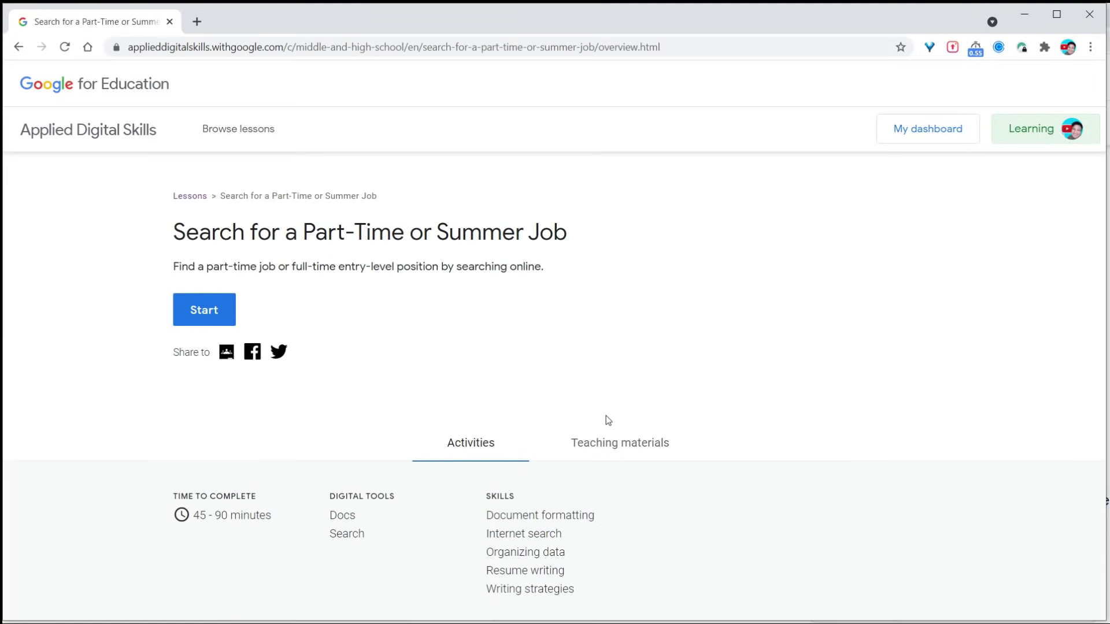
scroll(607, 415, down, 6)
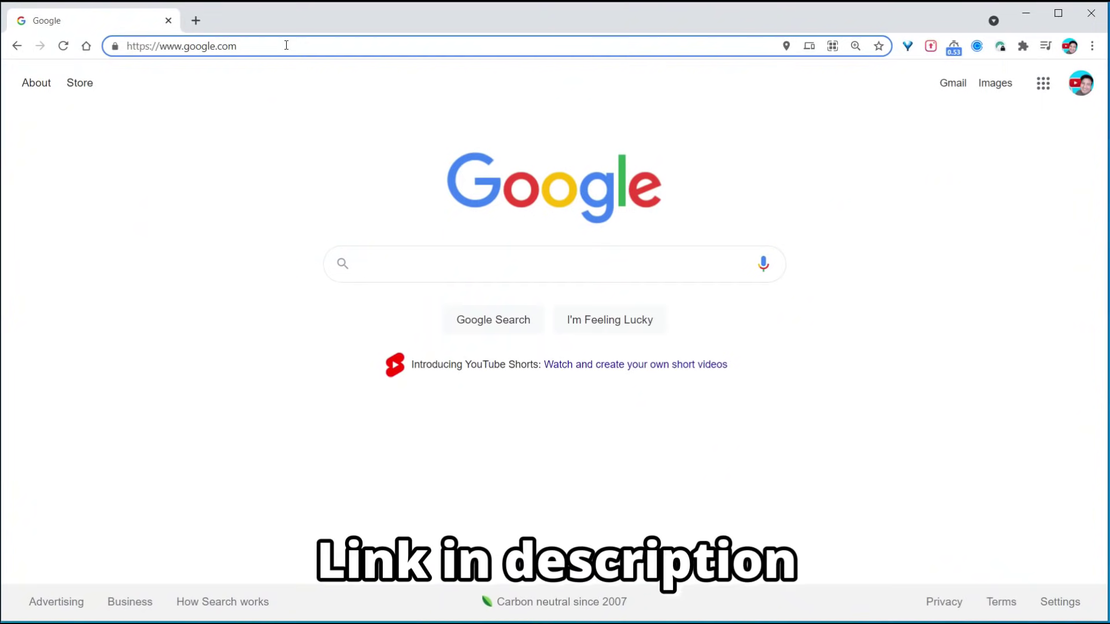
Step: Go to google.com/travel and start a new trip with Create a trip
text(/trave)
key(Return)
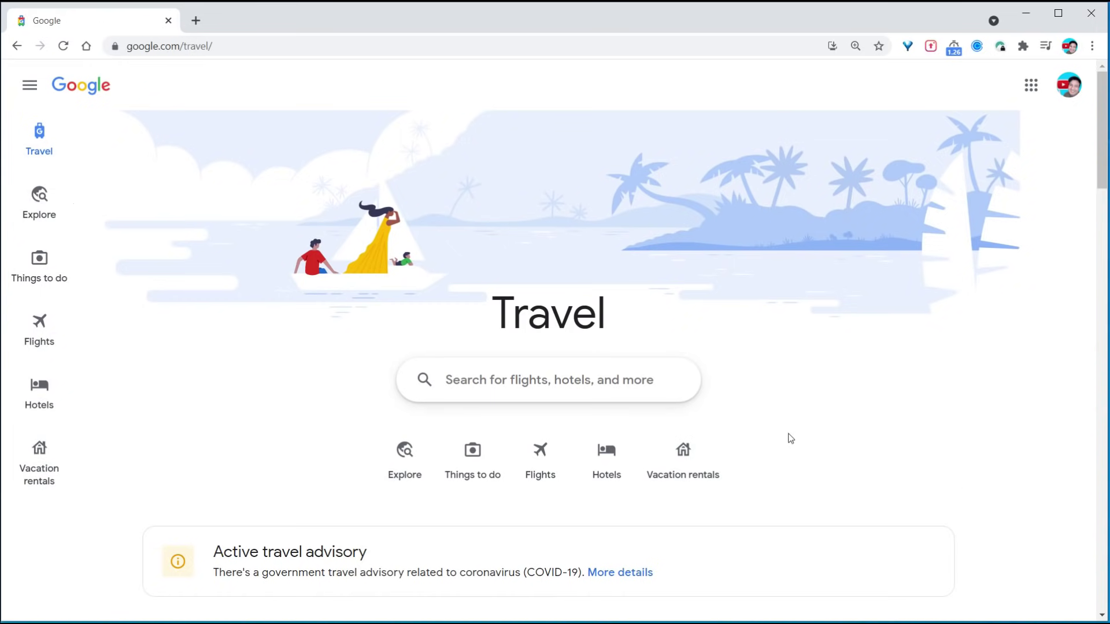
scroll(789, 433, down, 5)
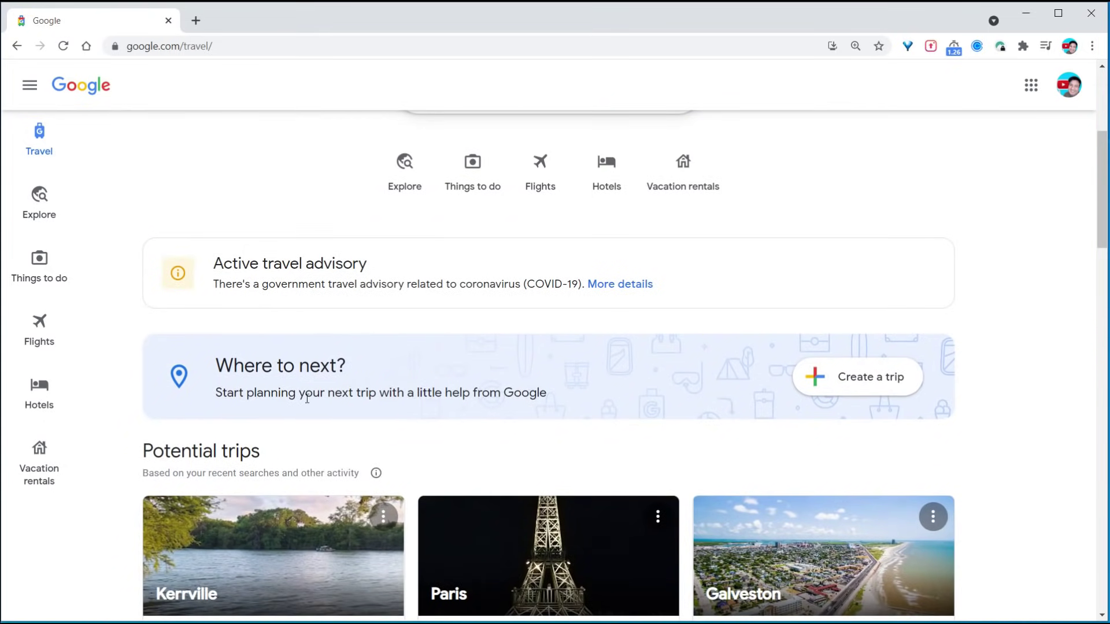
click(873, 388)
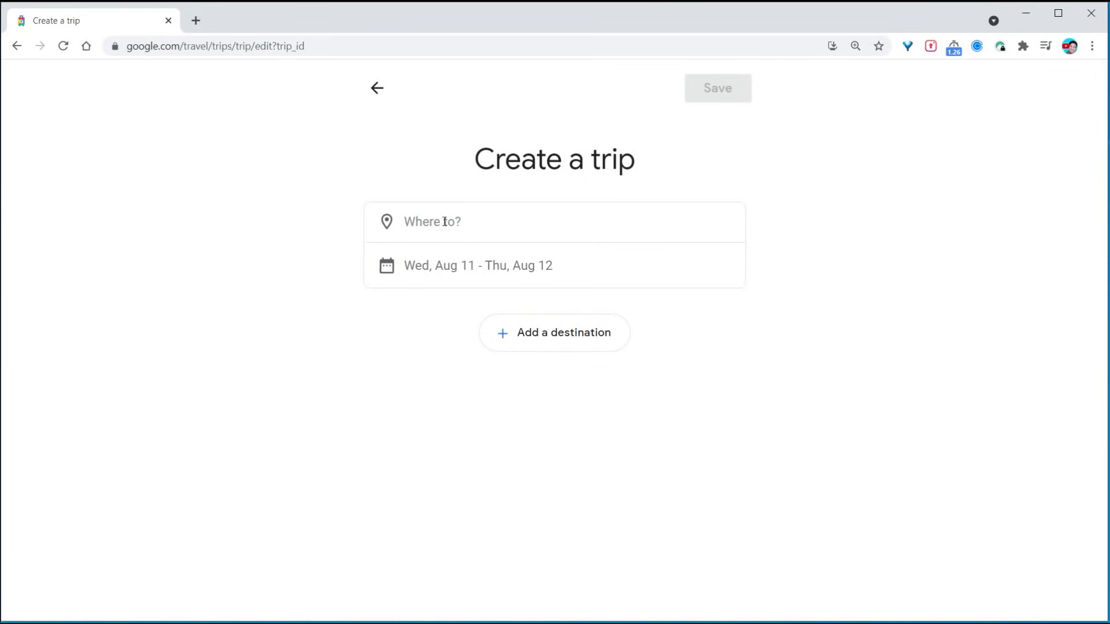
Step: Save an Anaheim trip for Aug 27–29, removing the extra empty destination
click(444, 221)
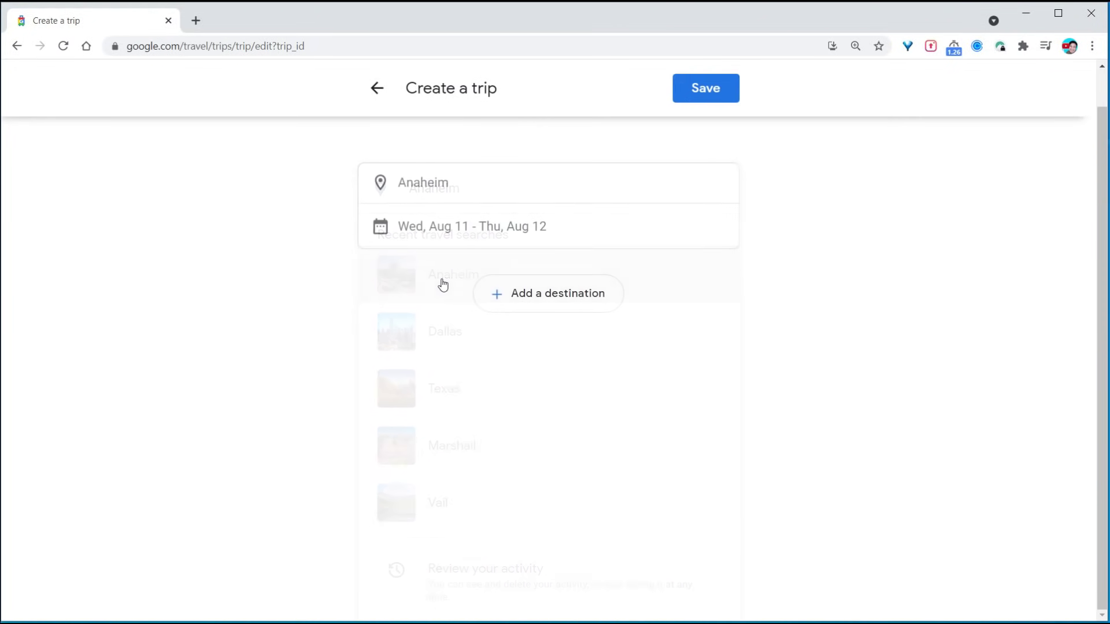
click(443, 231)
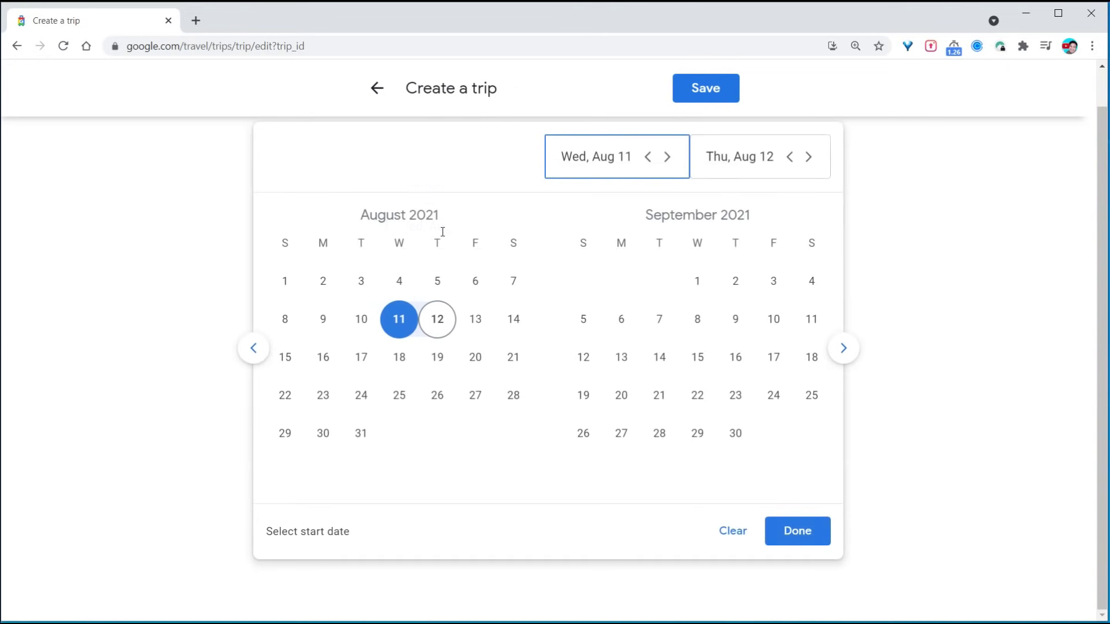
click(475, 399)
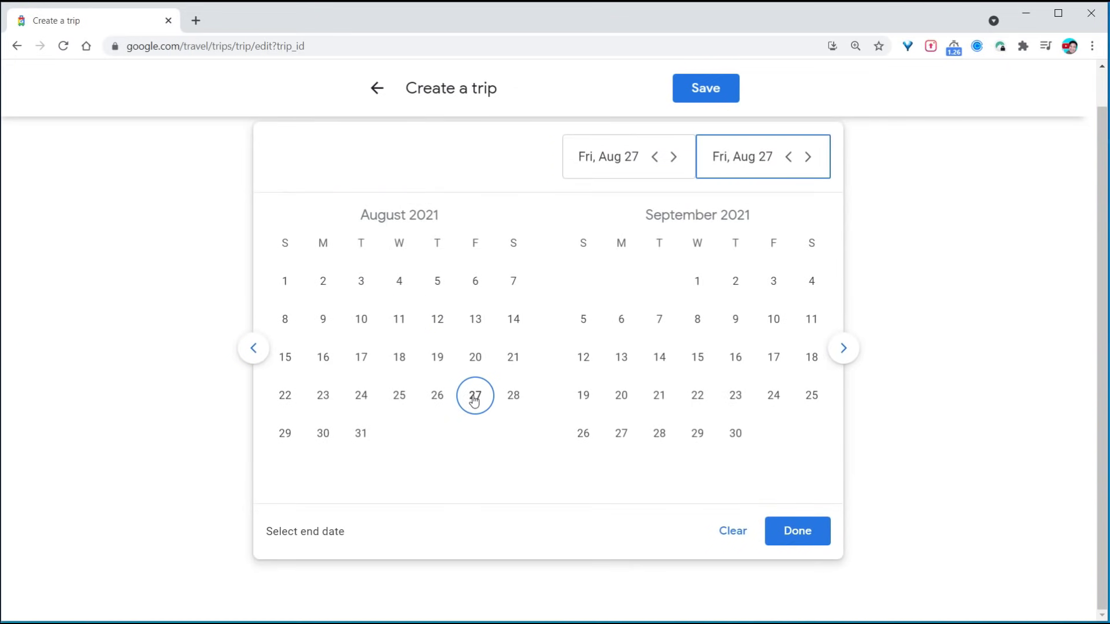
click(291, 442)
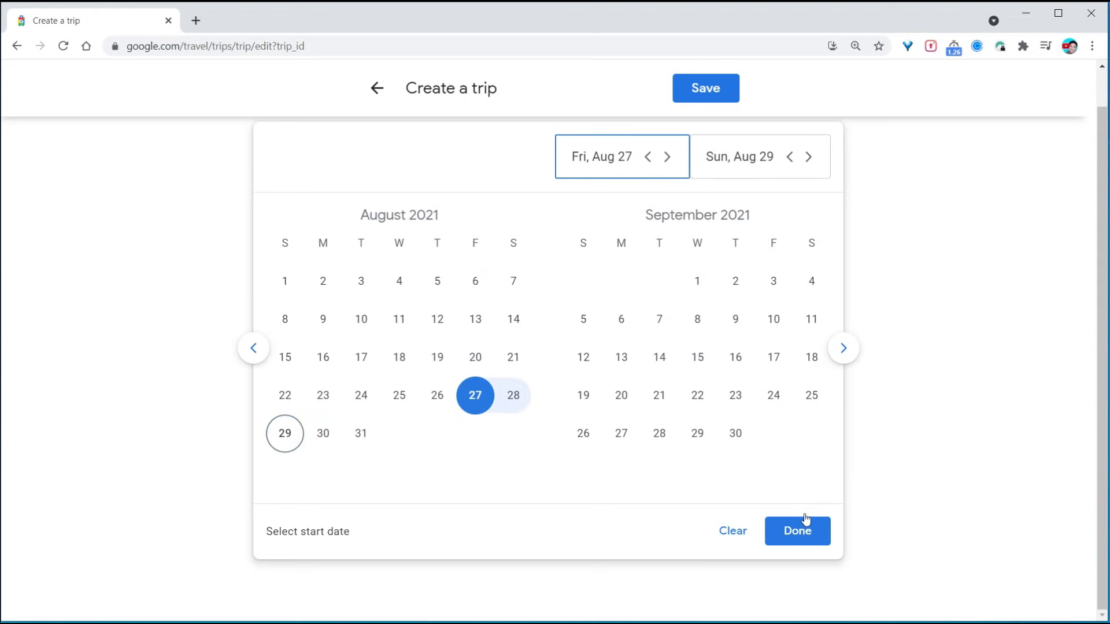
click(798, 542)
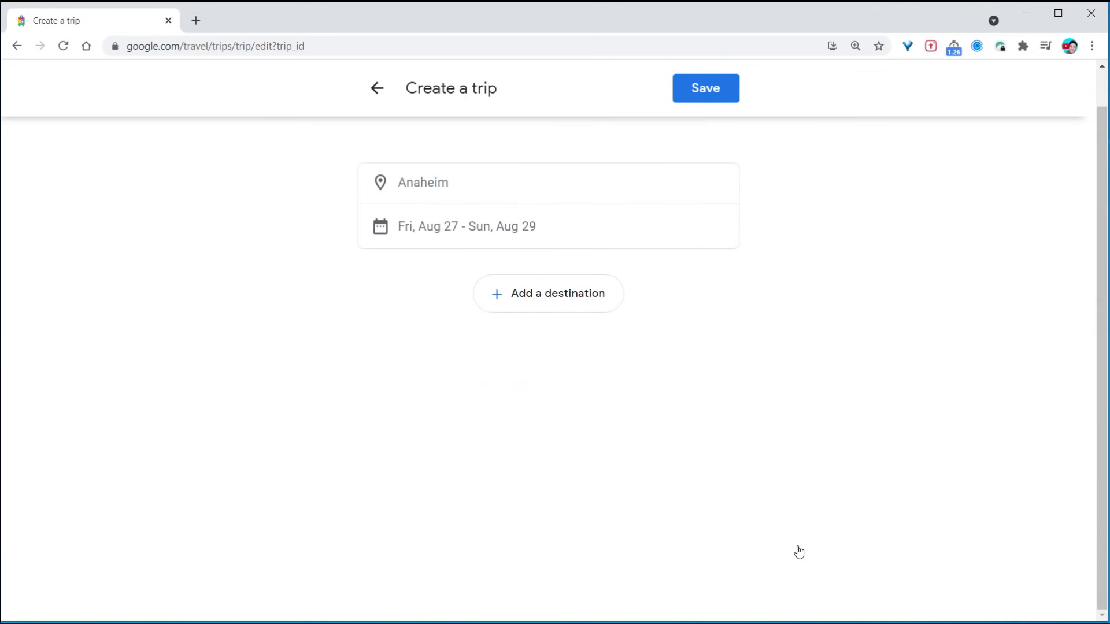
click(572, 309)
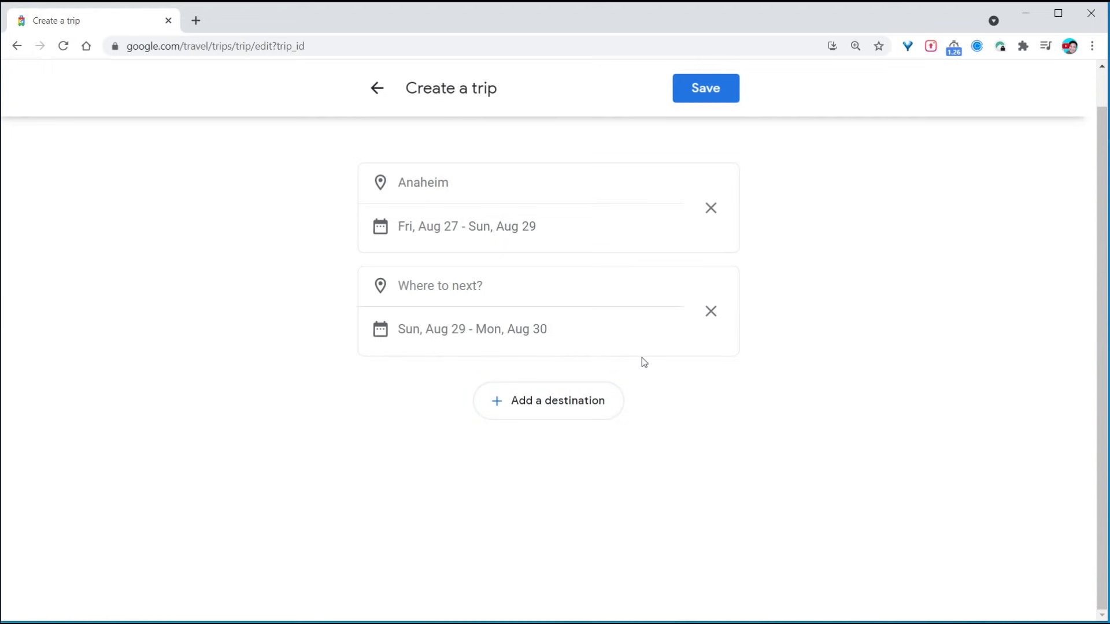
click(712, 313)
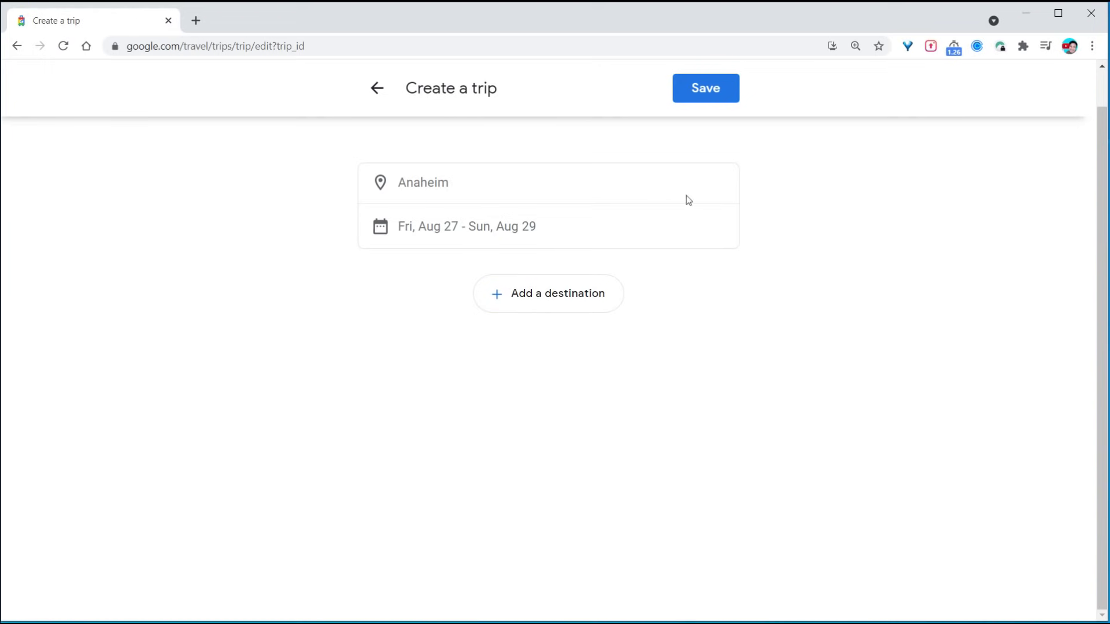
click(704, 89)
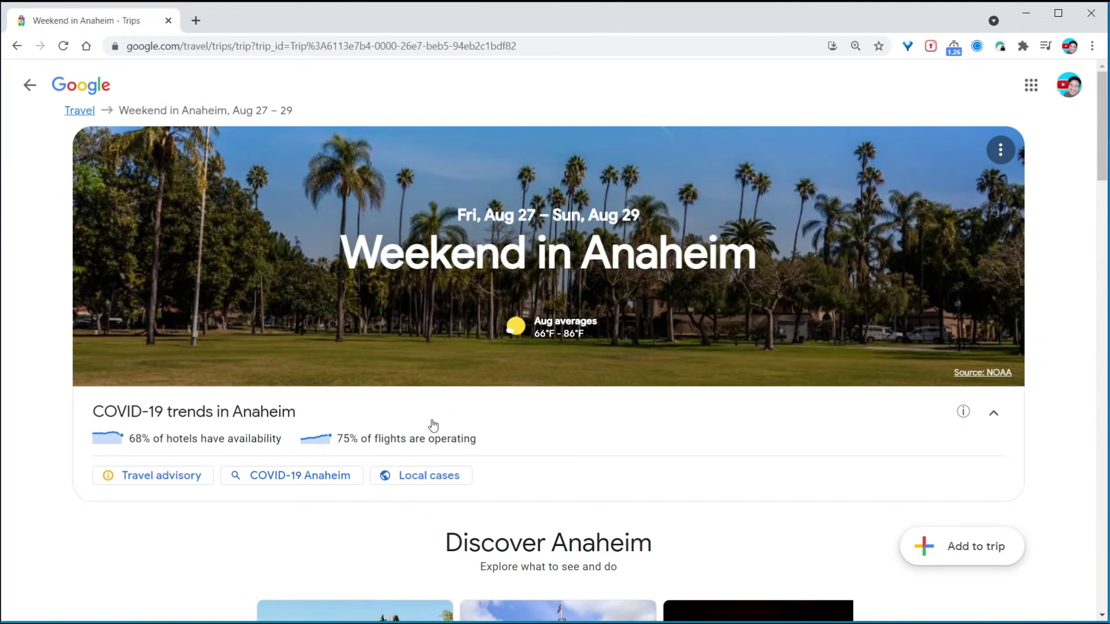
Step: Filter Anaheim questions to Costs, read the getting-around and living-cost answers, then show Local favorites
scroll(709, 452, down, 6)
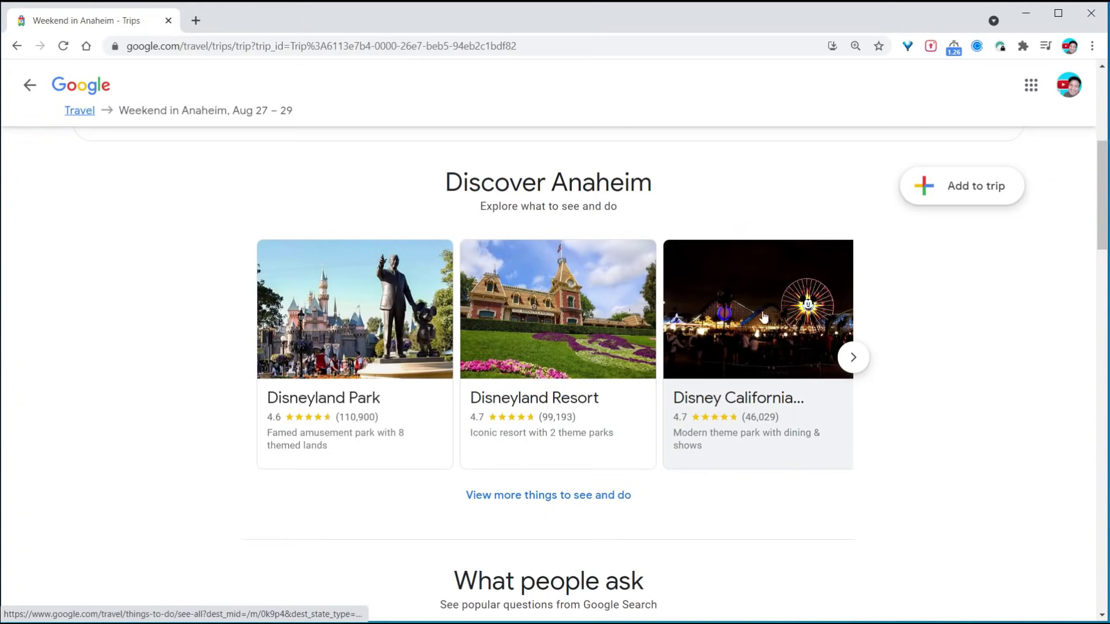
scroll(808, 510, down, 7)
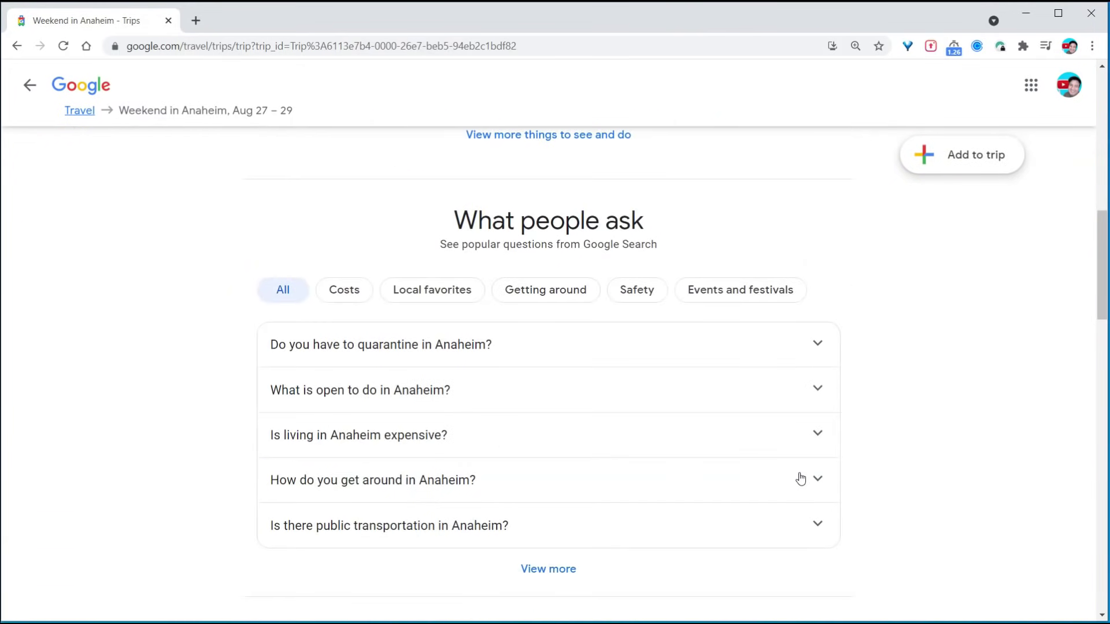
click(344, 223)
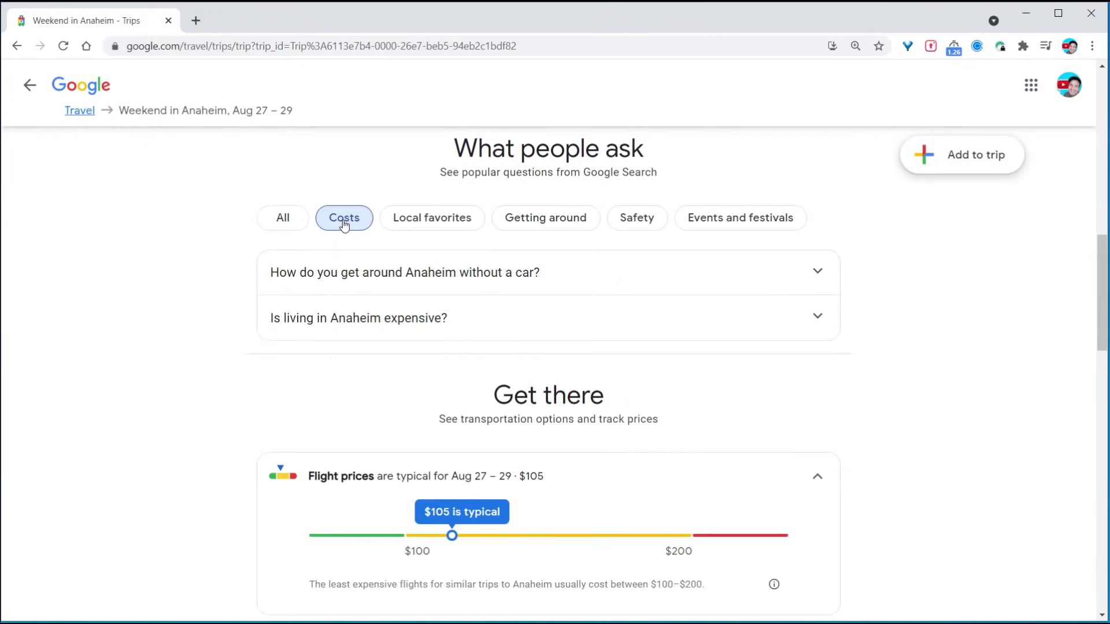
click(442, 291)
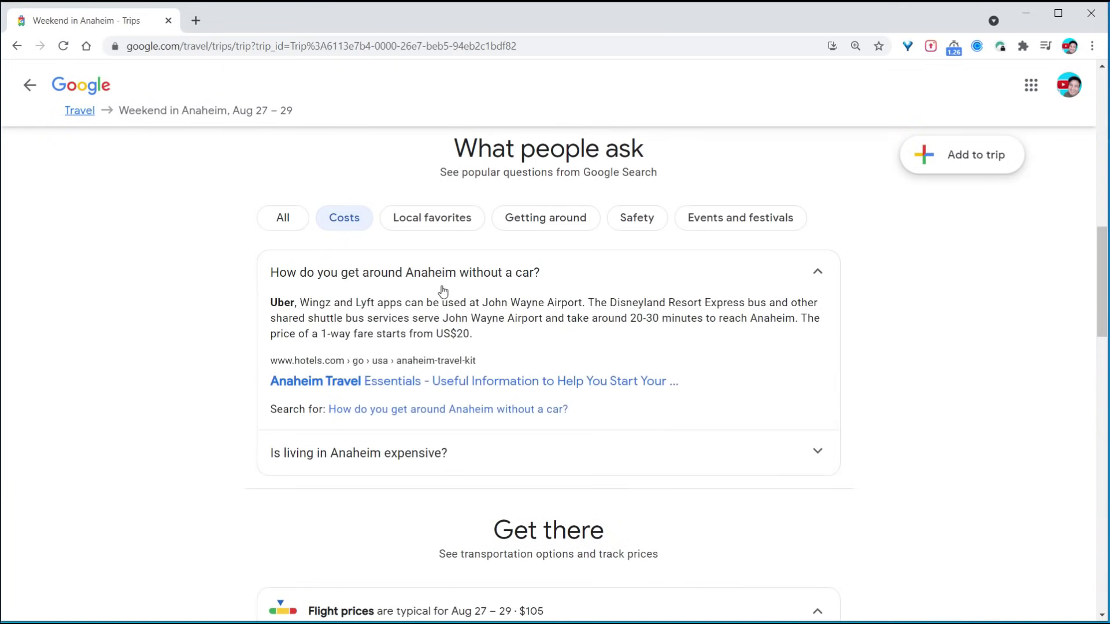
click(443, 291)
click(443, 321)
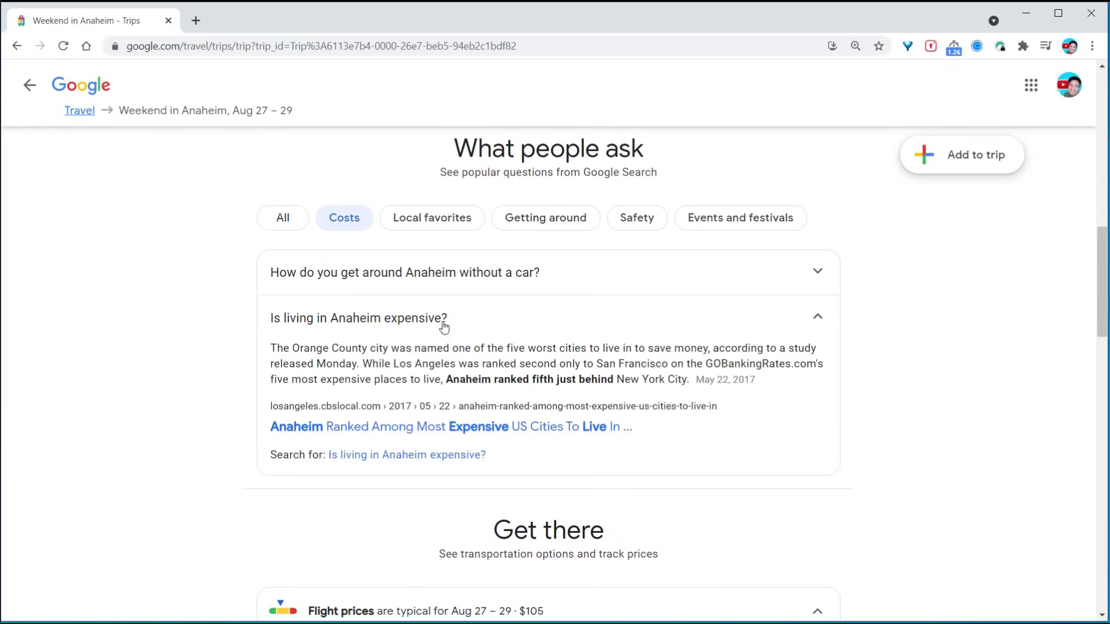
click(443, 323)
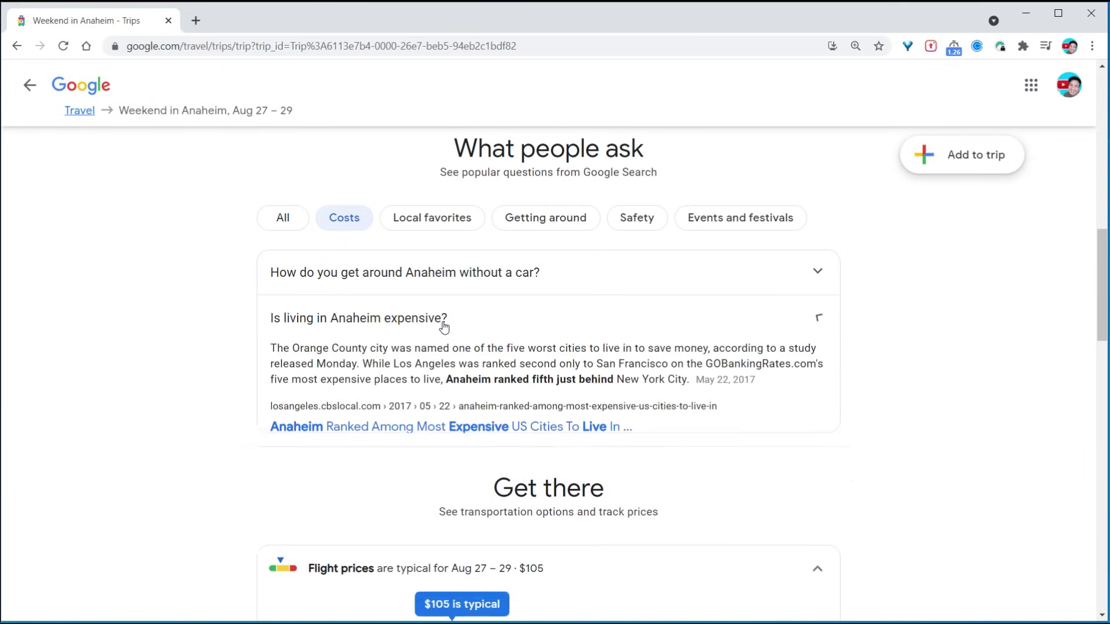
click(442, 218)
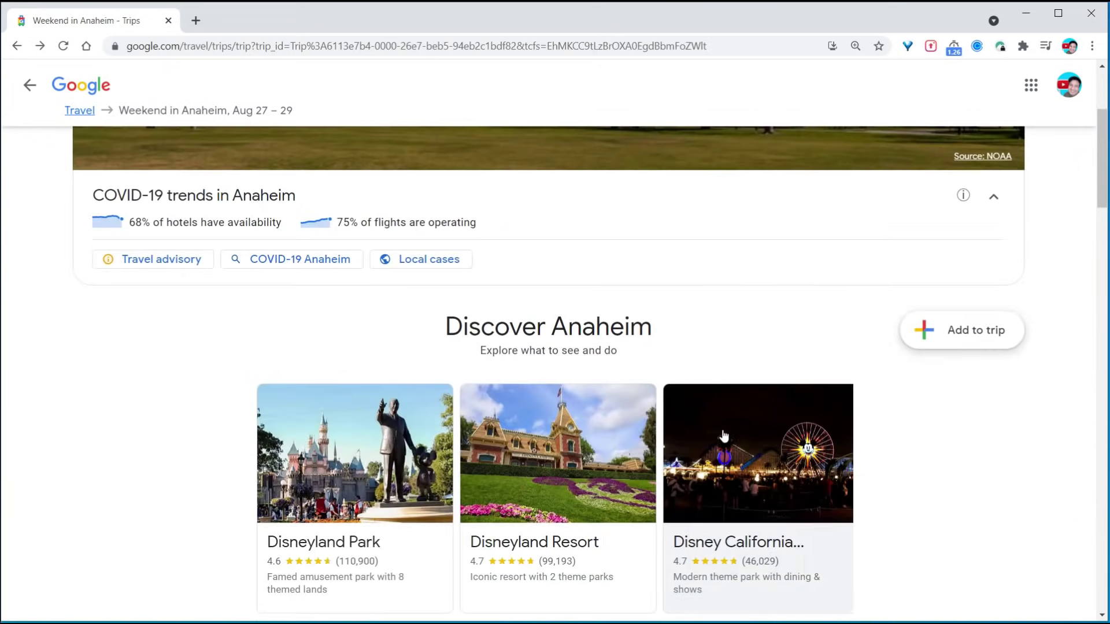
Step: Add Disneyland Park as a place on the Anaheim trip, then return to Travel home
click(973, 336)
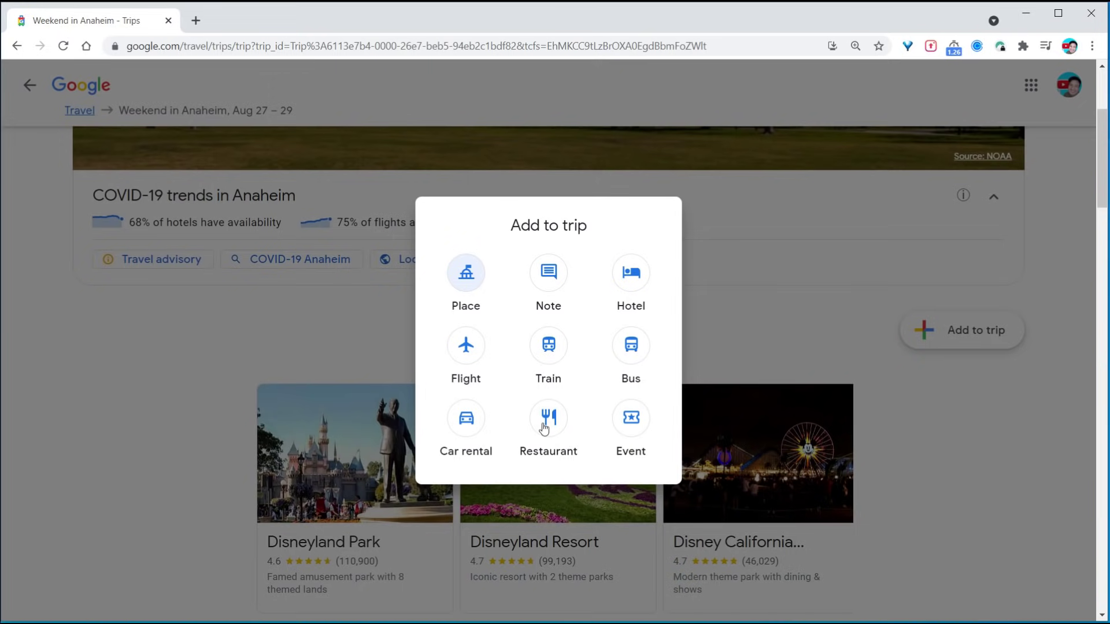
click(474, 274)
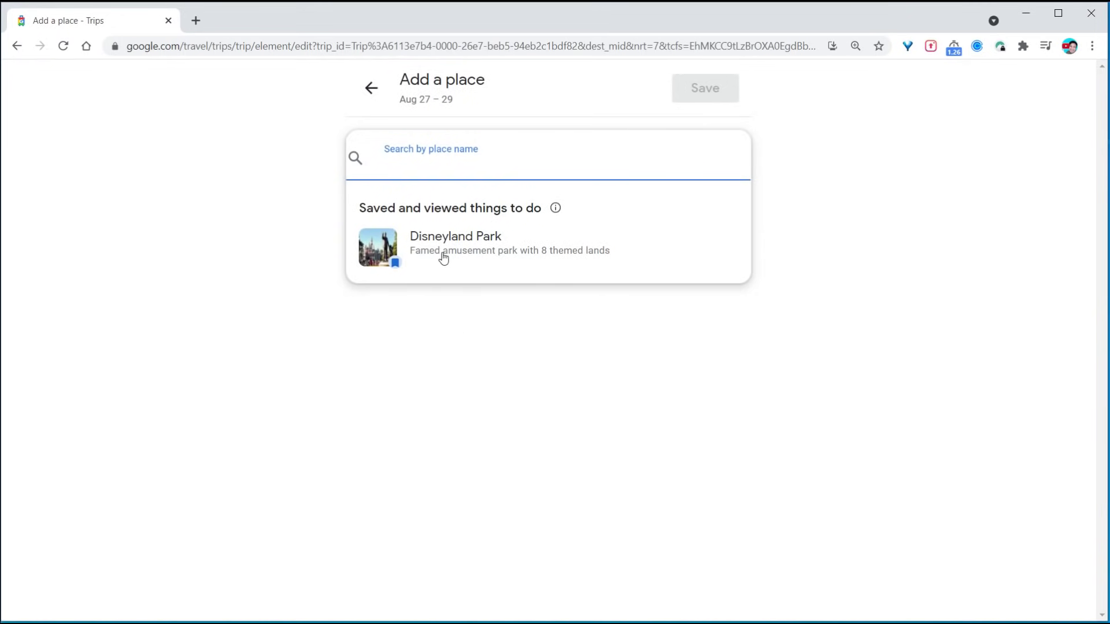
click(444, 241)
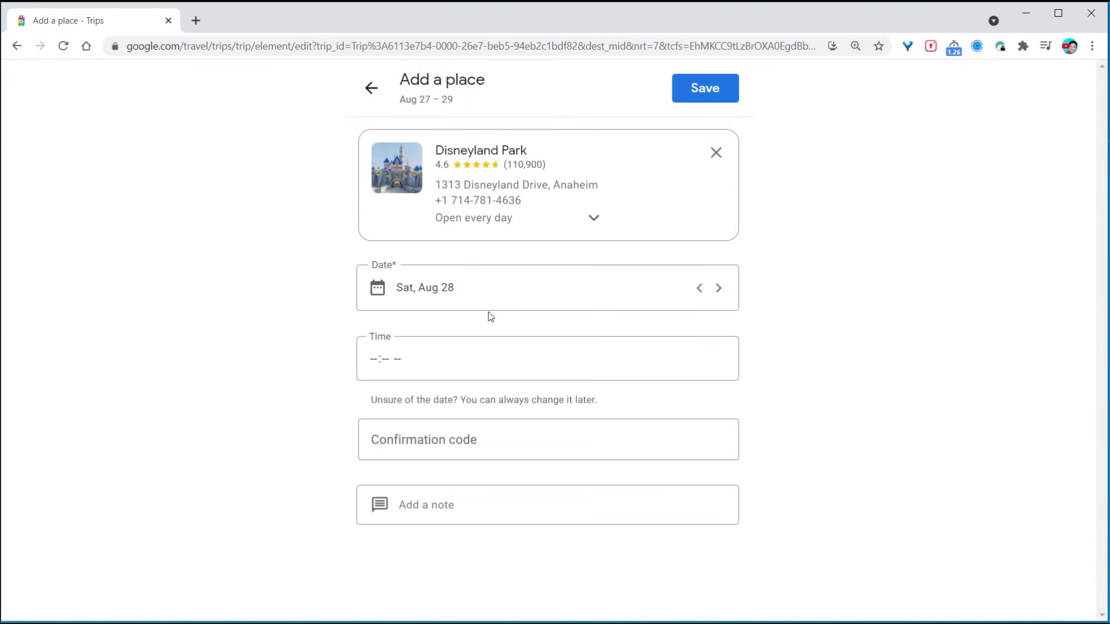
key(alt+Left)
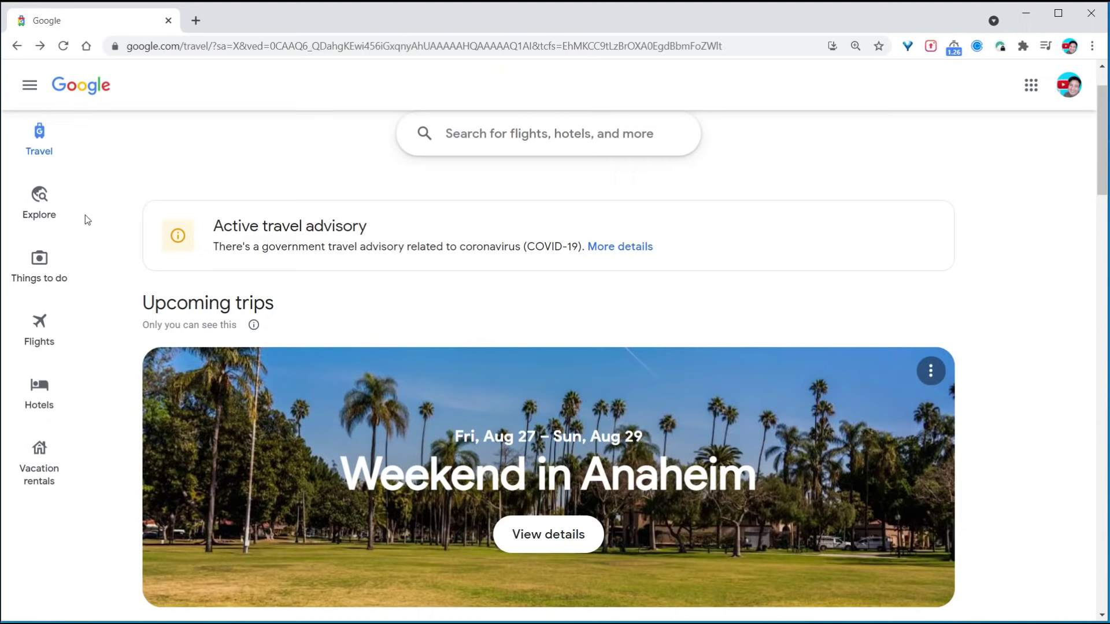
Step: Open the Explore map from Dallas, pan to Colorado and New Mexico, and bring up flexible dates
click(53, 199)
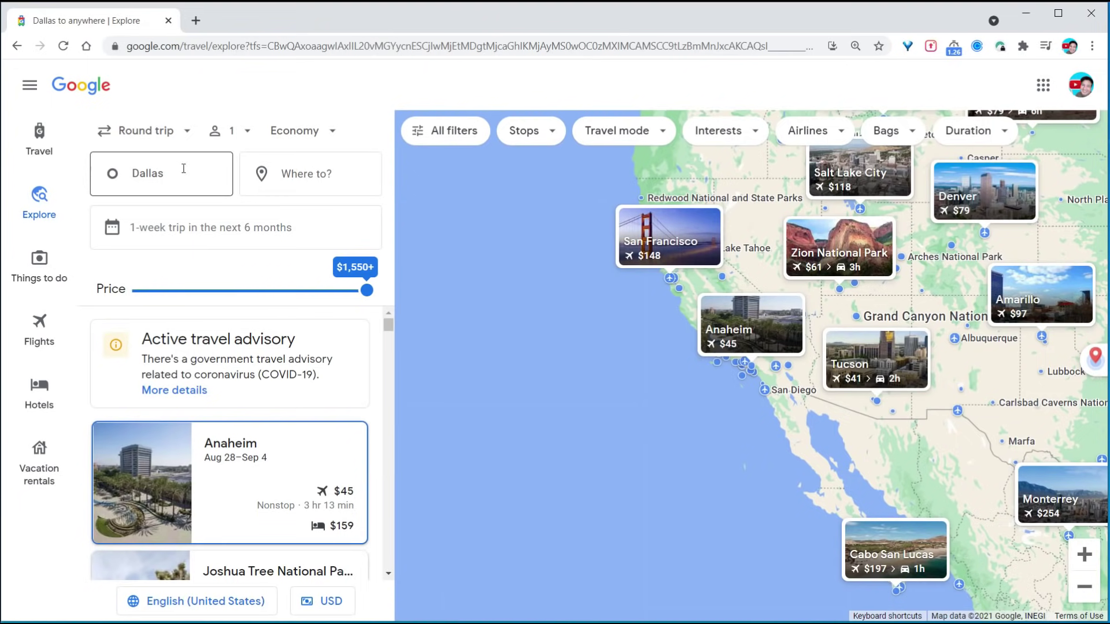
scroll(1060, 324, down, 2)
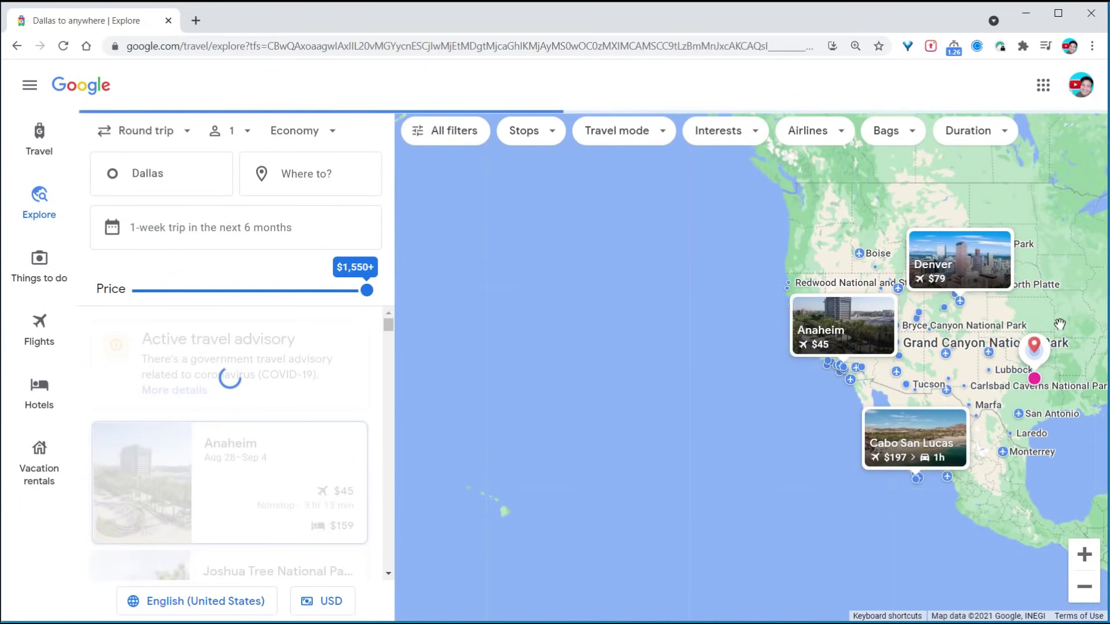
scroll(774, 394, up, 3)
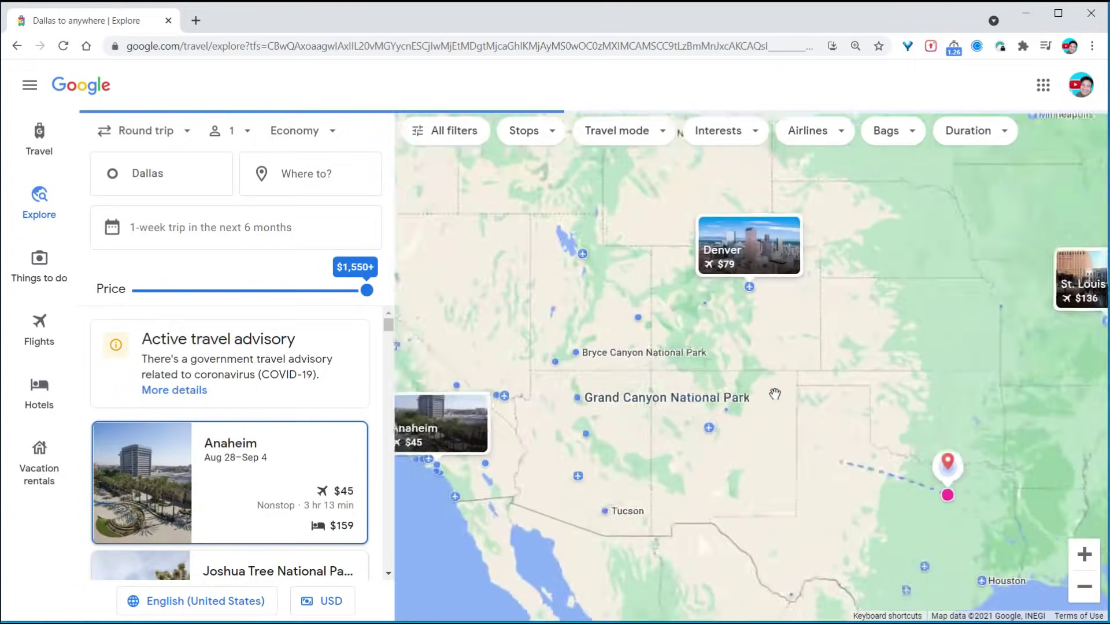
scroll(775, 395, up, 2)
drag(775, 394, 701, 384)
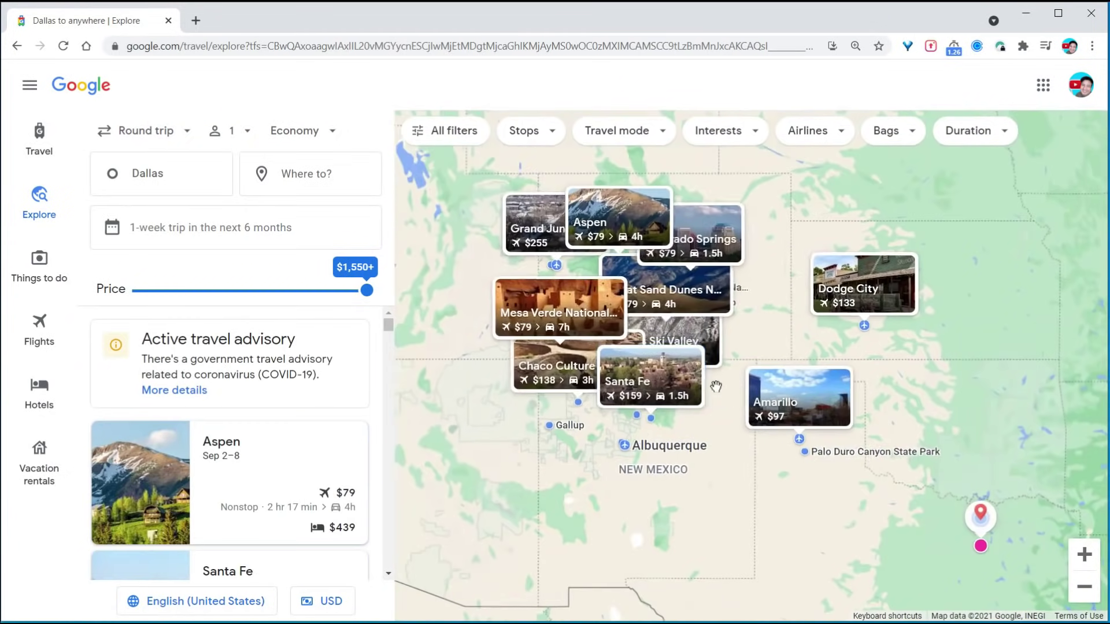
drag(592, 423, 642, 516)
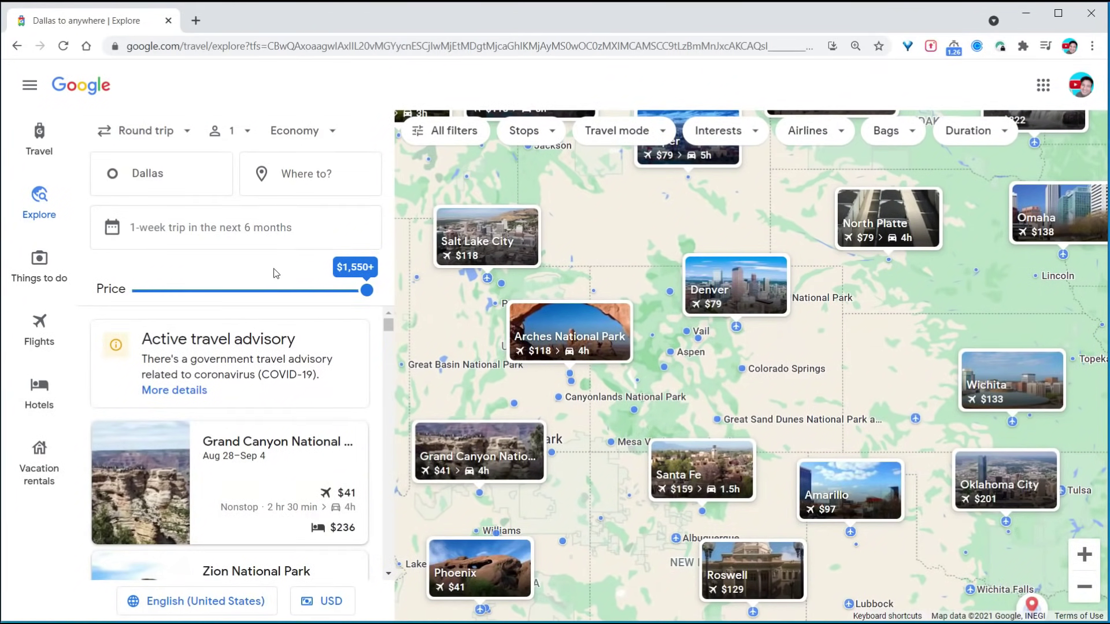
click(180, 227)
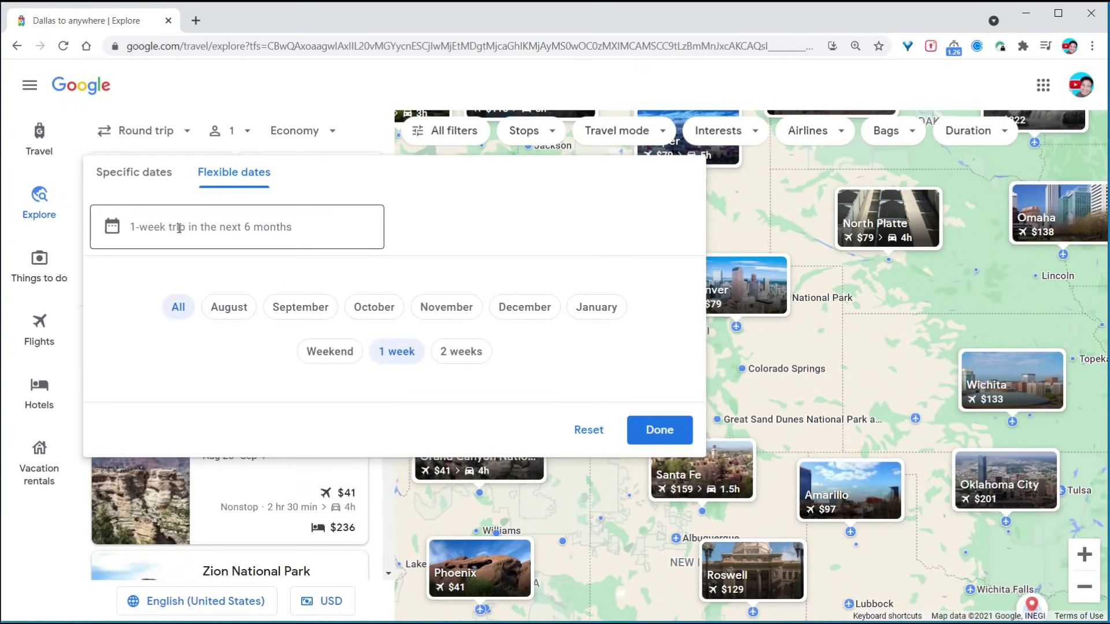
Step: Limit Dallas trips to November weekends with a maximum price of $300
click(421, 310)
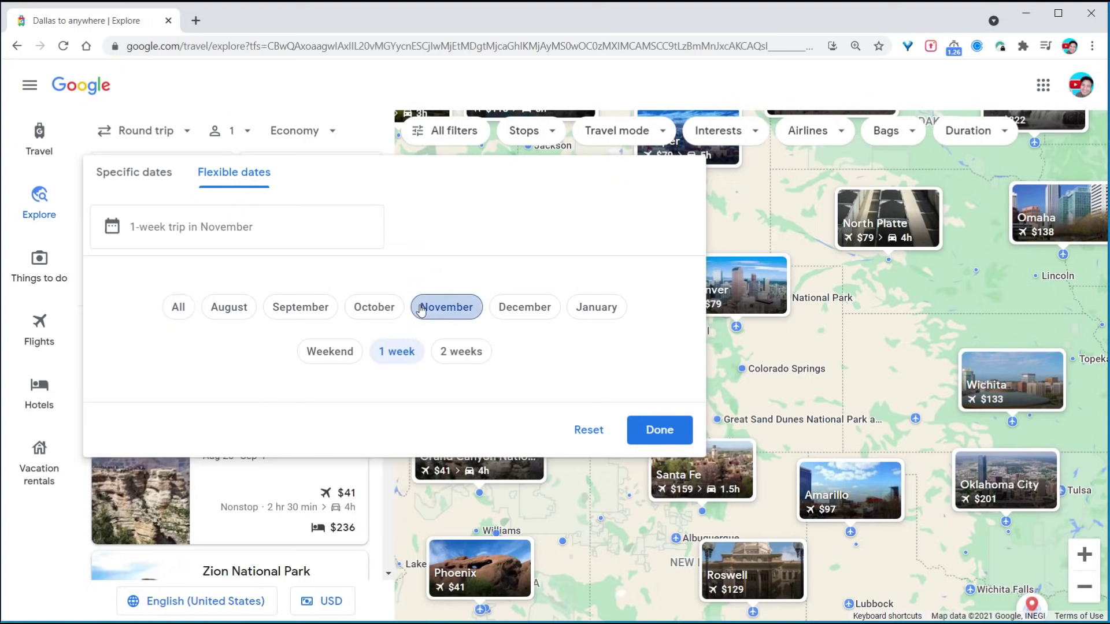
click(341, 352)
click(652, 431)
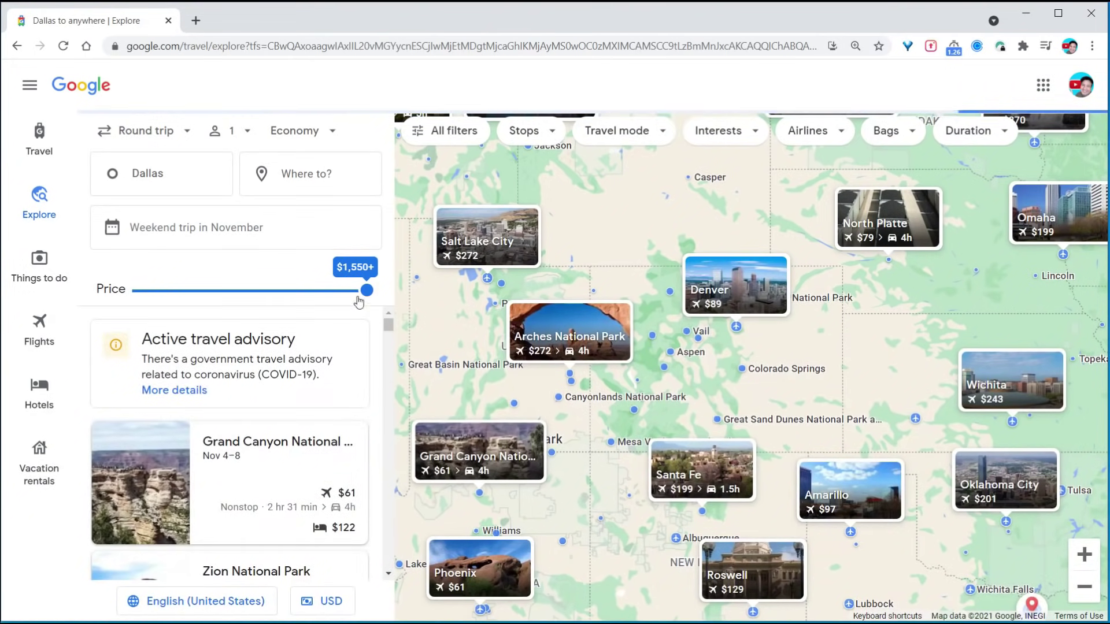
drag(365, 293, 173, 291)
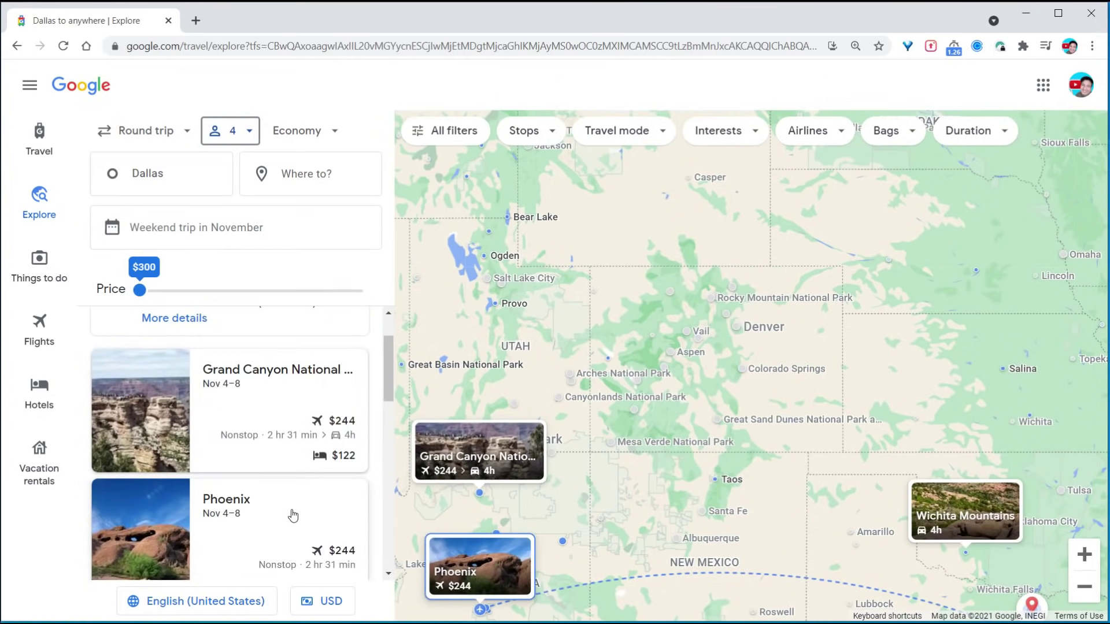
Step: Look over the results, then open the Dallas to New Orleans flights
scroll(294, 515, down, 6)
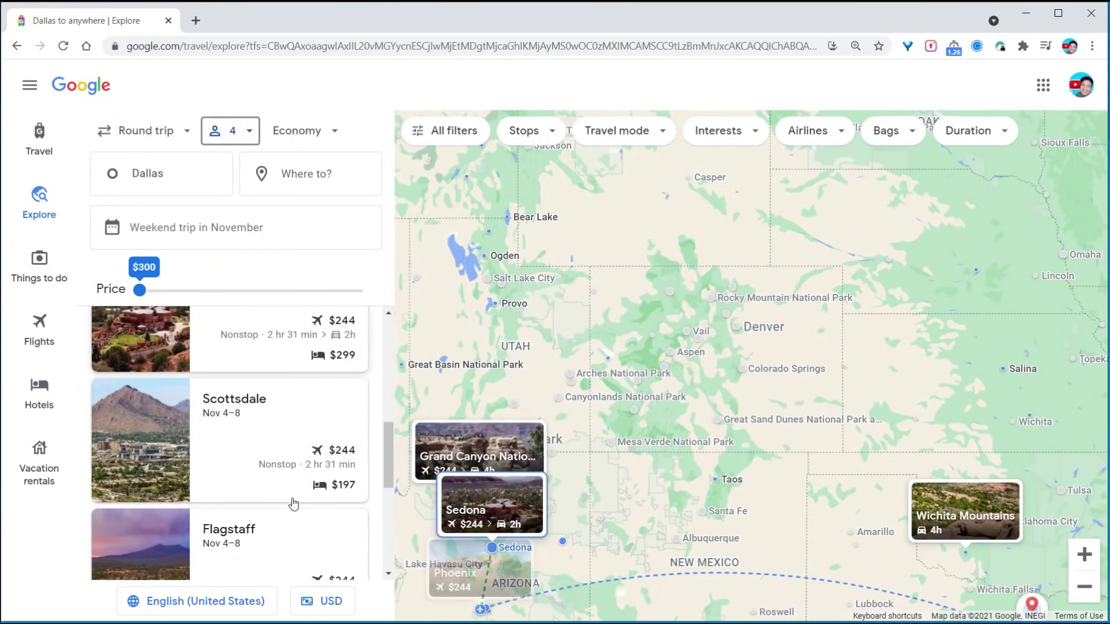
scroll(293, 504, down, 6)
click(36, 334)
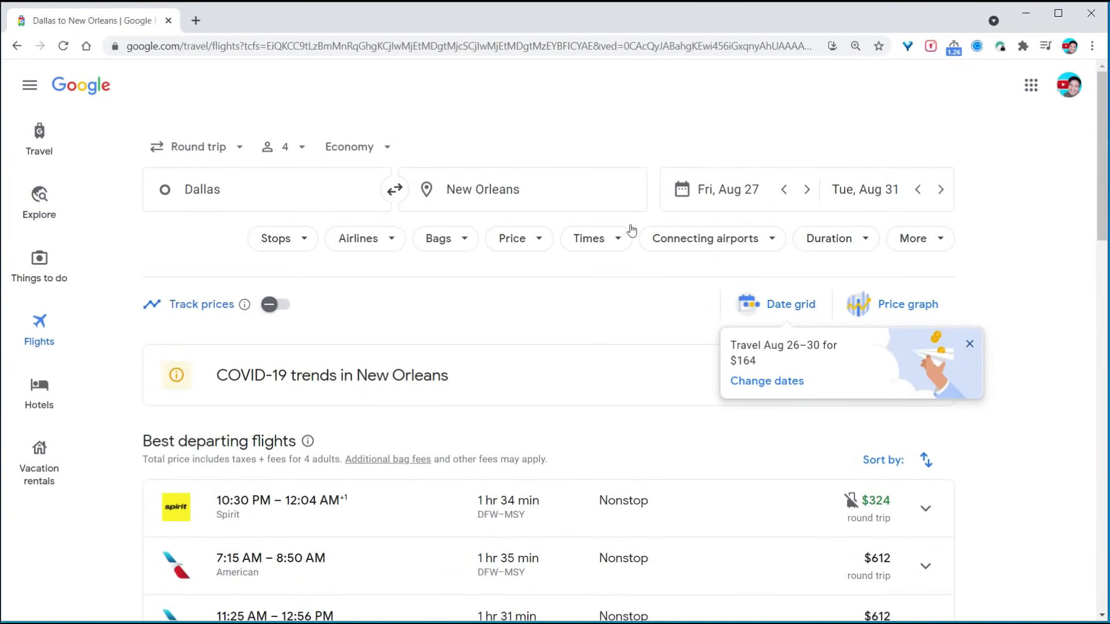
Step: Show the Dallas to New Orleans trip prices across dates as a price graph
scroll(663, 264, down, 3)
scroll(681, 280, down, 8)
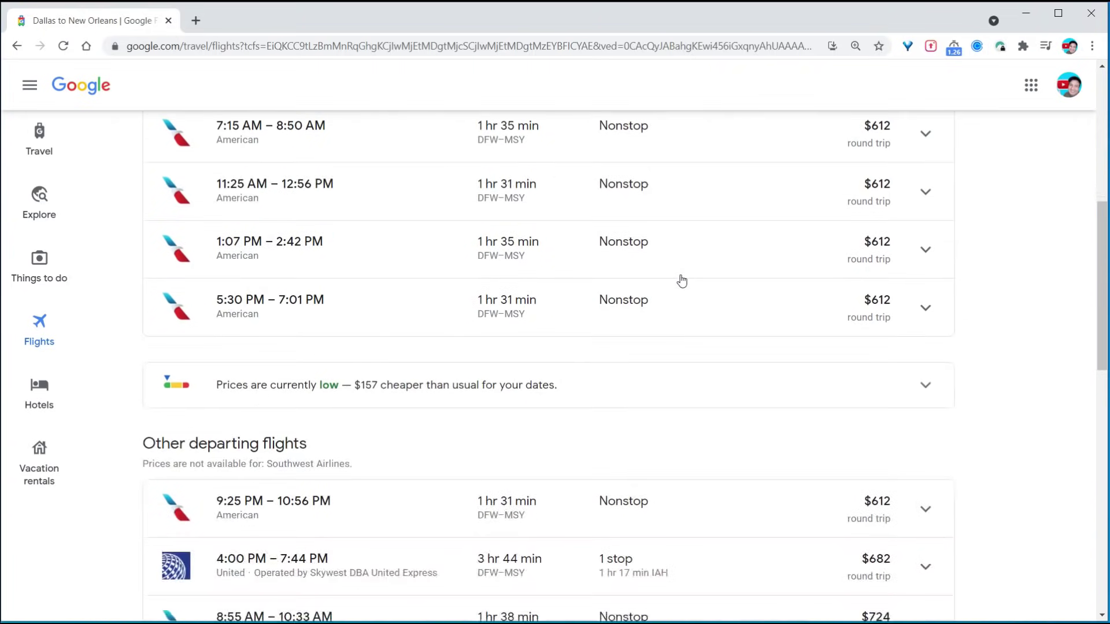
scroll(718, 320, up, 13)
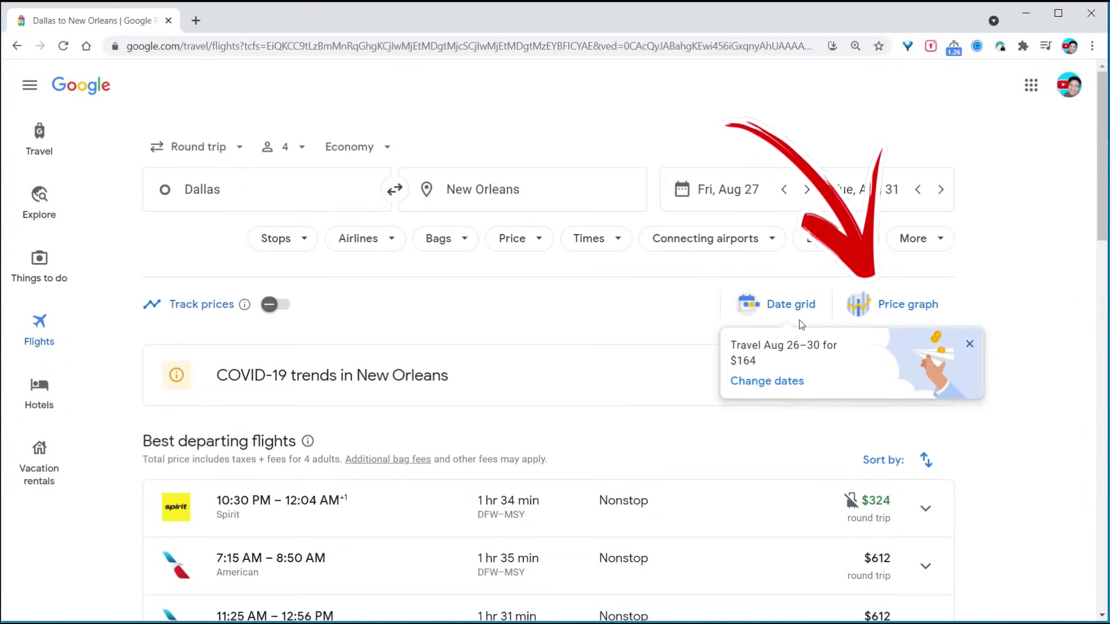
click(891, 305)
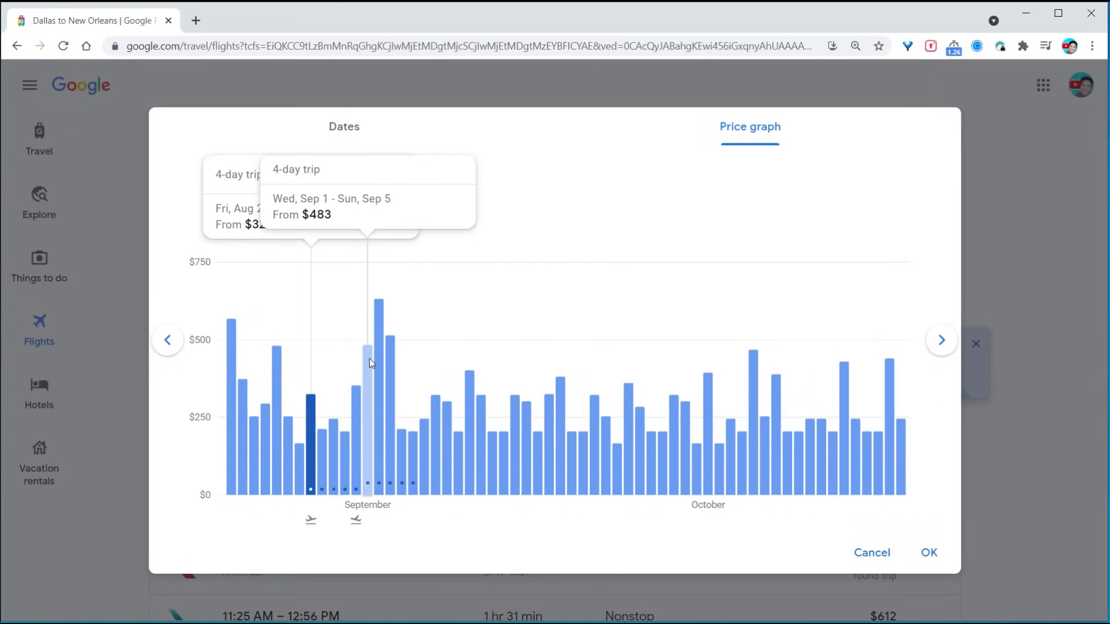
Step: Close the price graph and switch to the New Orleans hotel search
click(929, 554)
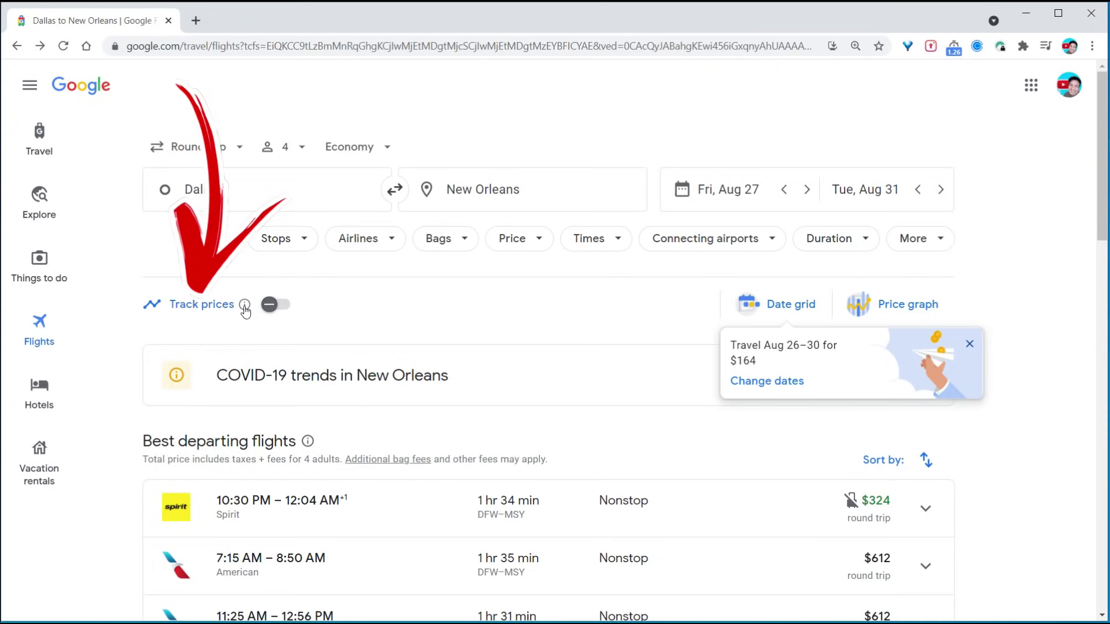
mouse_move(245, 308)
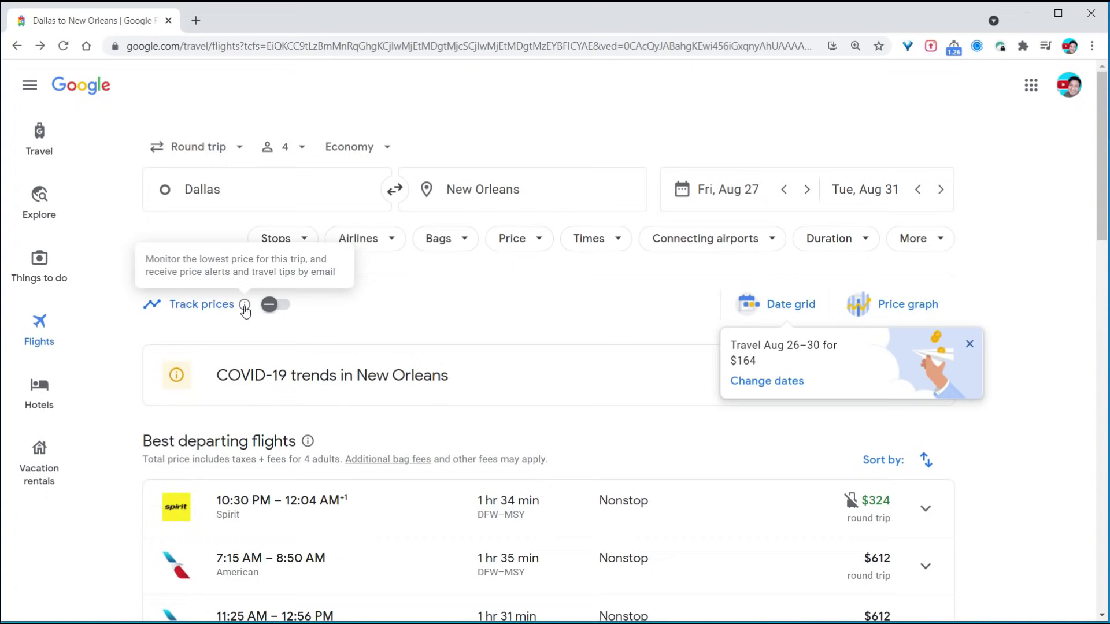
click(58, 405)
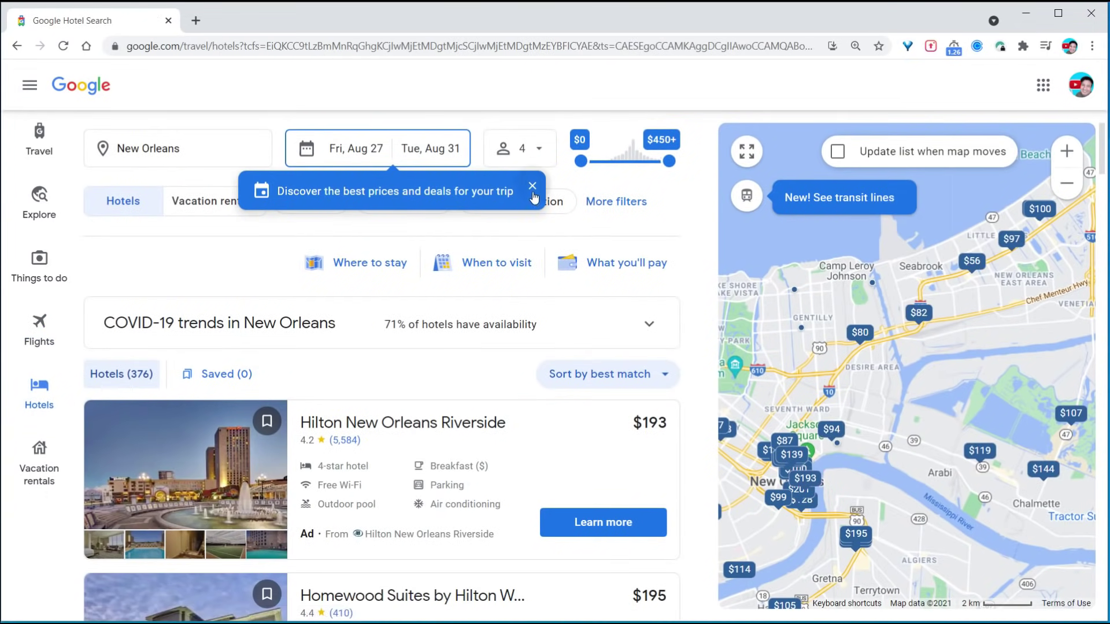
Step: Dismiss the hotel tips and show typical nightly prices for 2- to 5-star New Orleans hotels
click(532, 186)
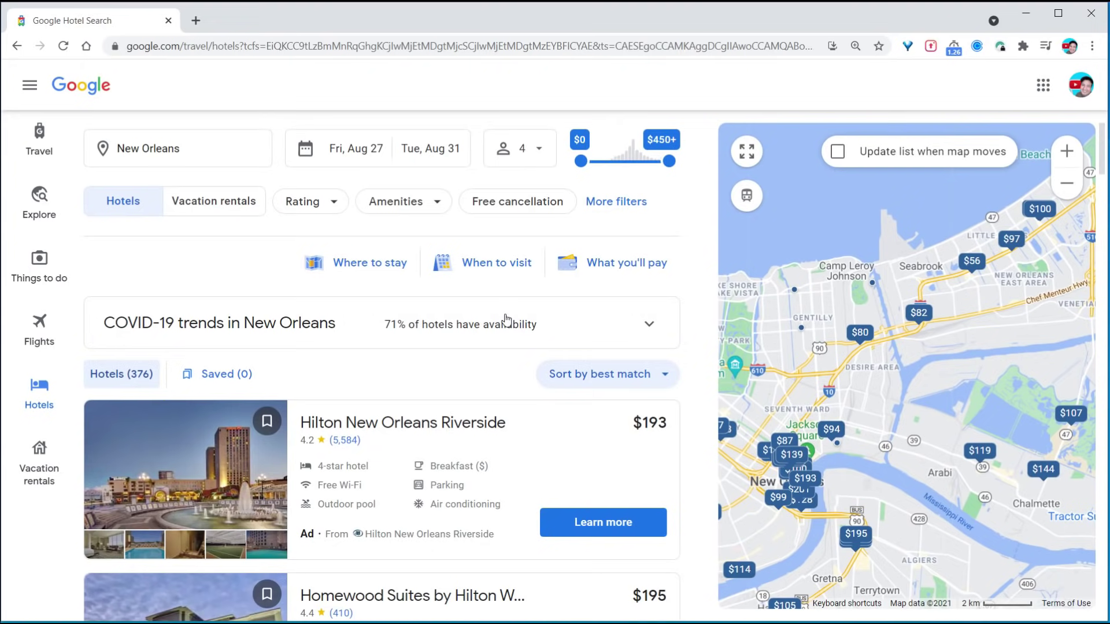
click(322, 267)
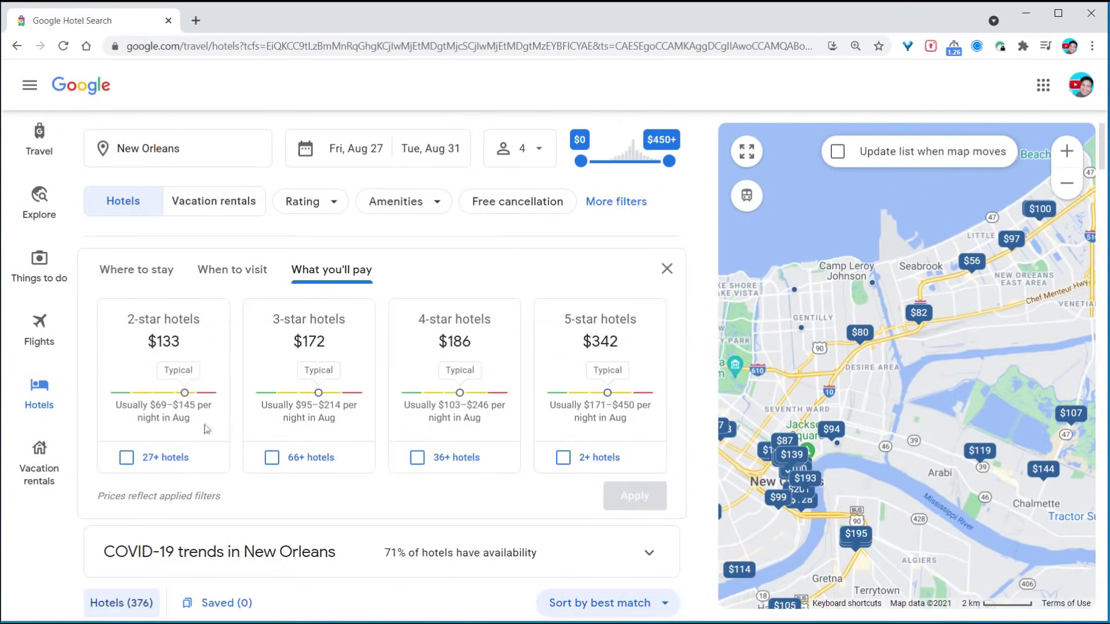
scroll(357, 409, down, 3)
scroll(357, 409, up, 3)
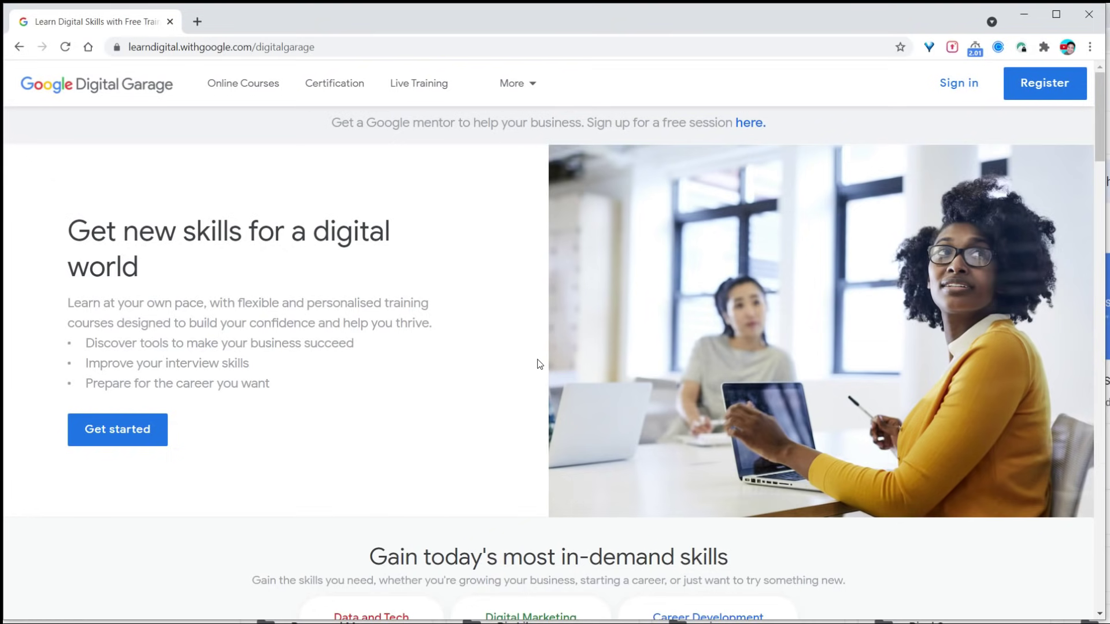
Step: Scroll through the Online Courses category, length and provider filters, then back up
scroll(521, 347, down, 4)
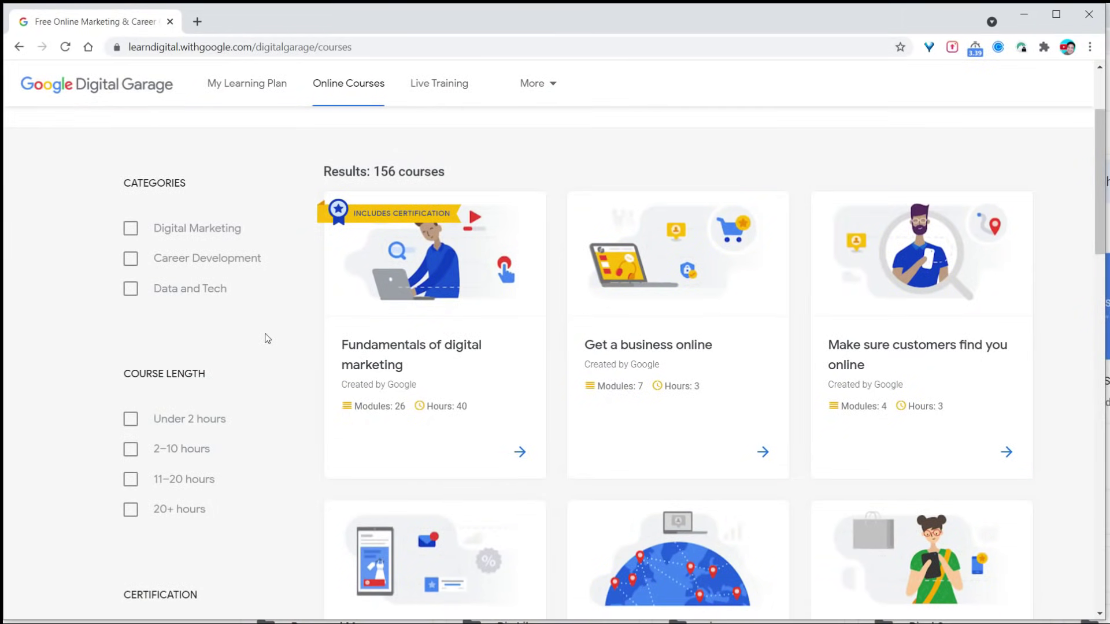
scroll(267, 339, down, 8)
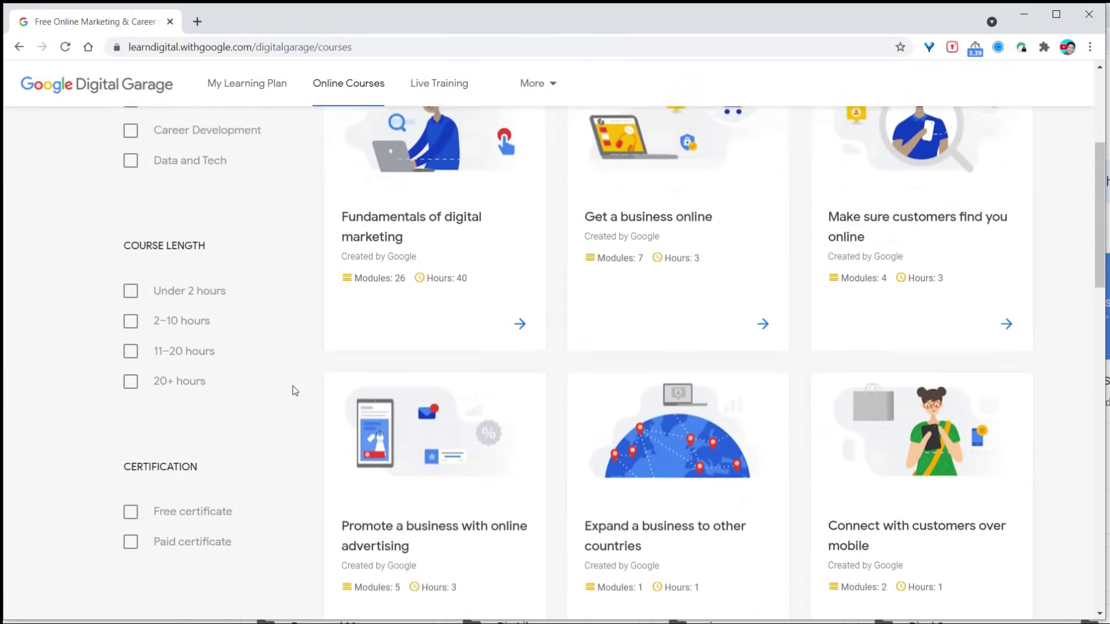
scroll(271, 515, down, 5)
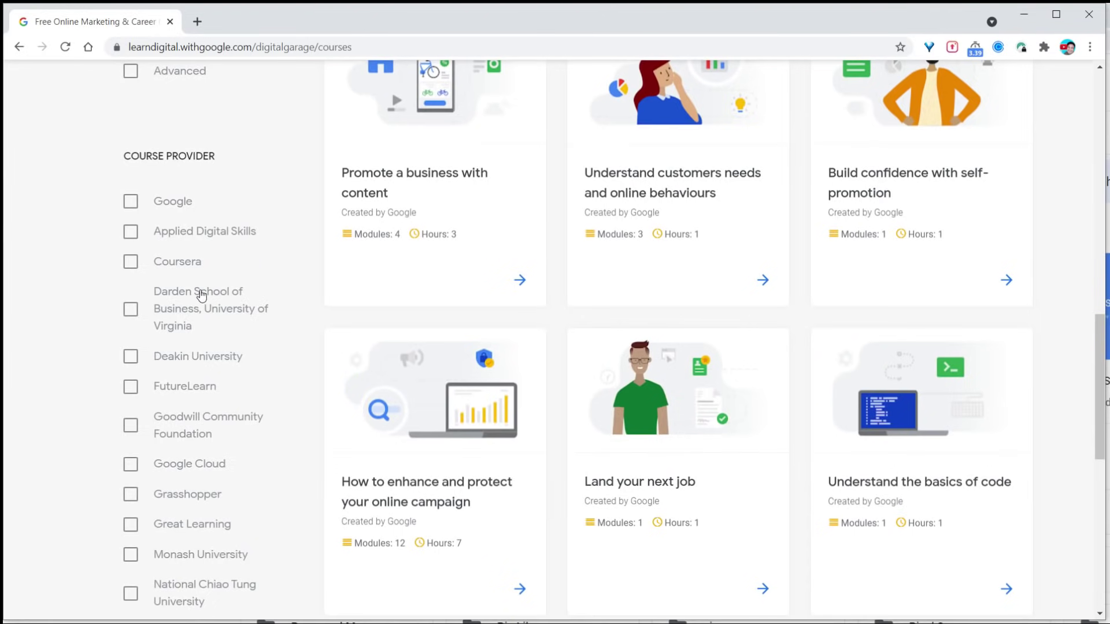
scroll(189, 482, down, 5)
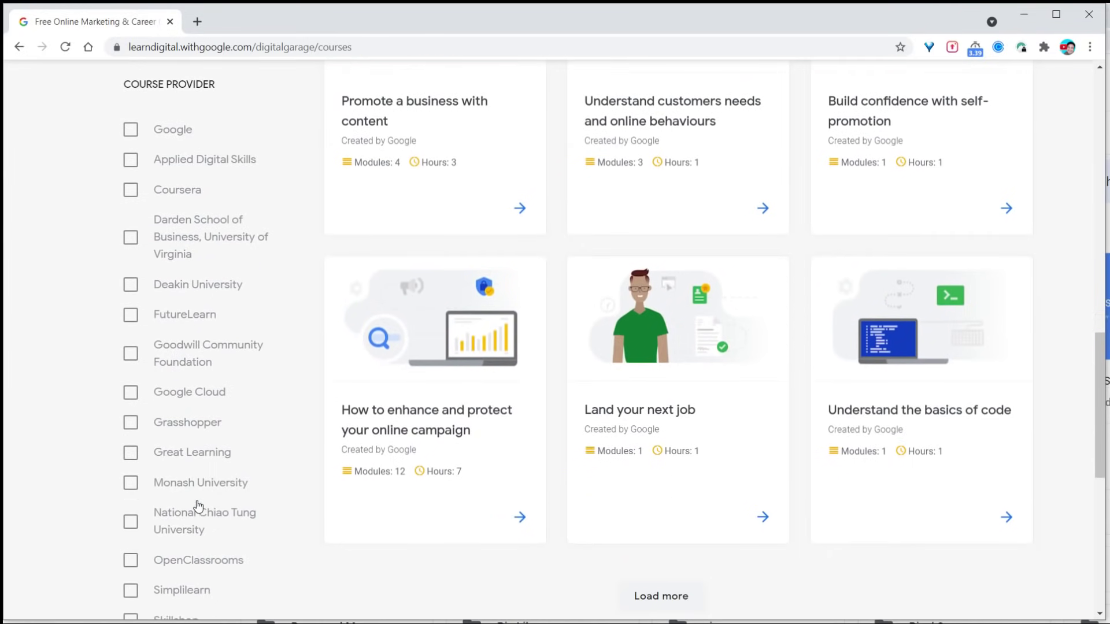
scroll(200, 518, down, 1)
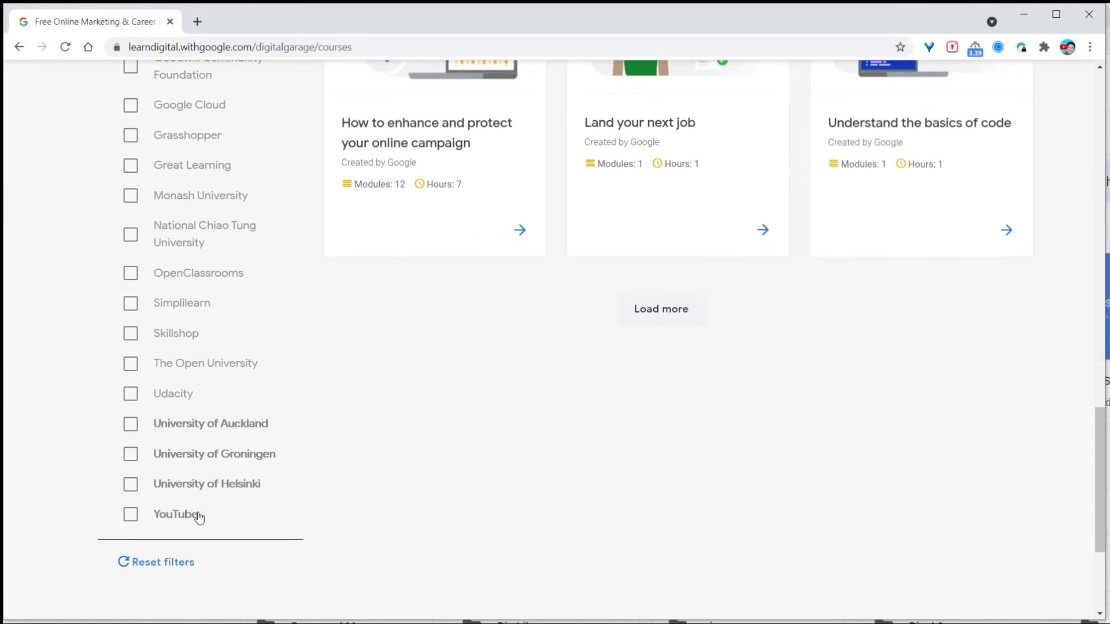
scroll(278, 515, up, 15)
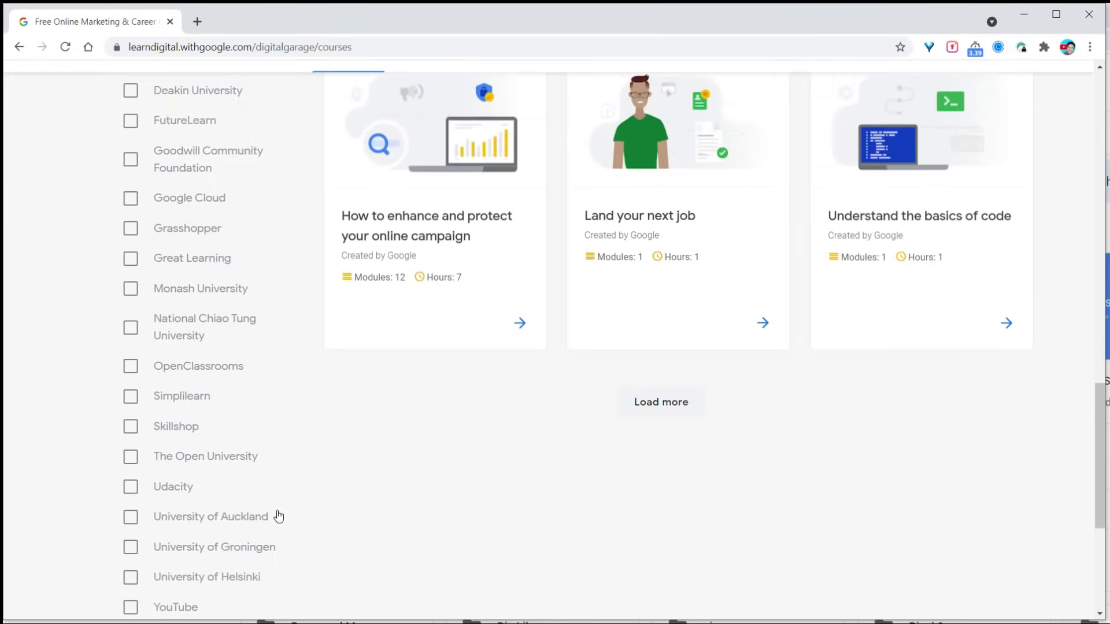
scroll(284, 513, up, 5)
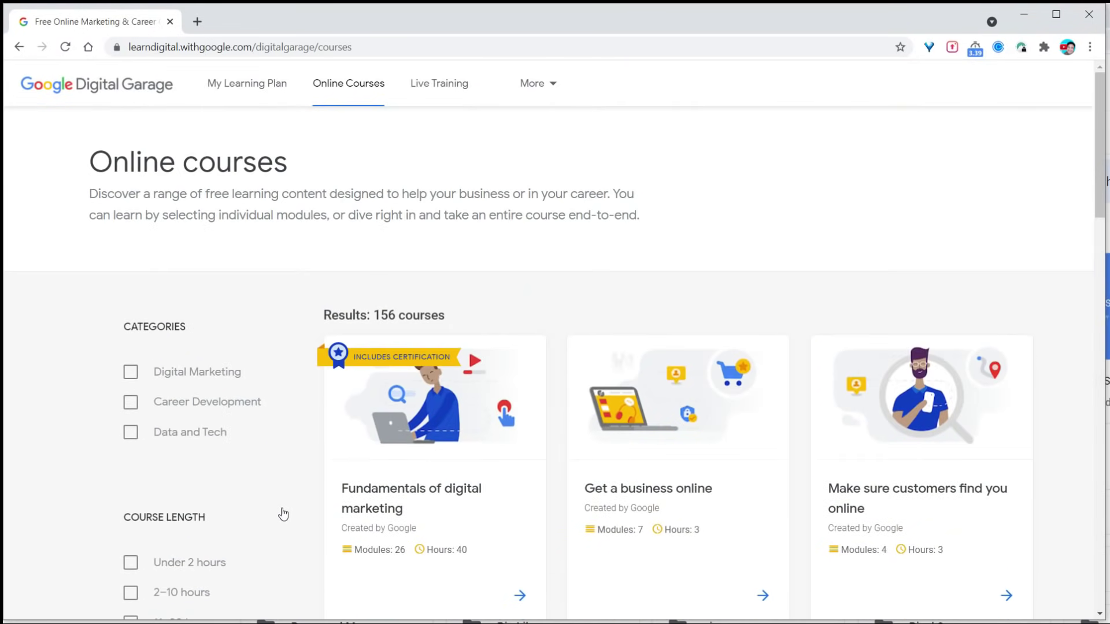